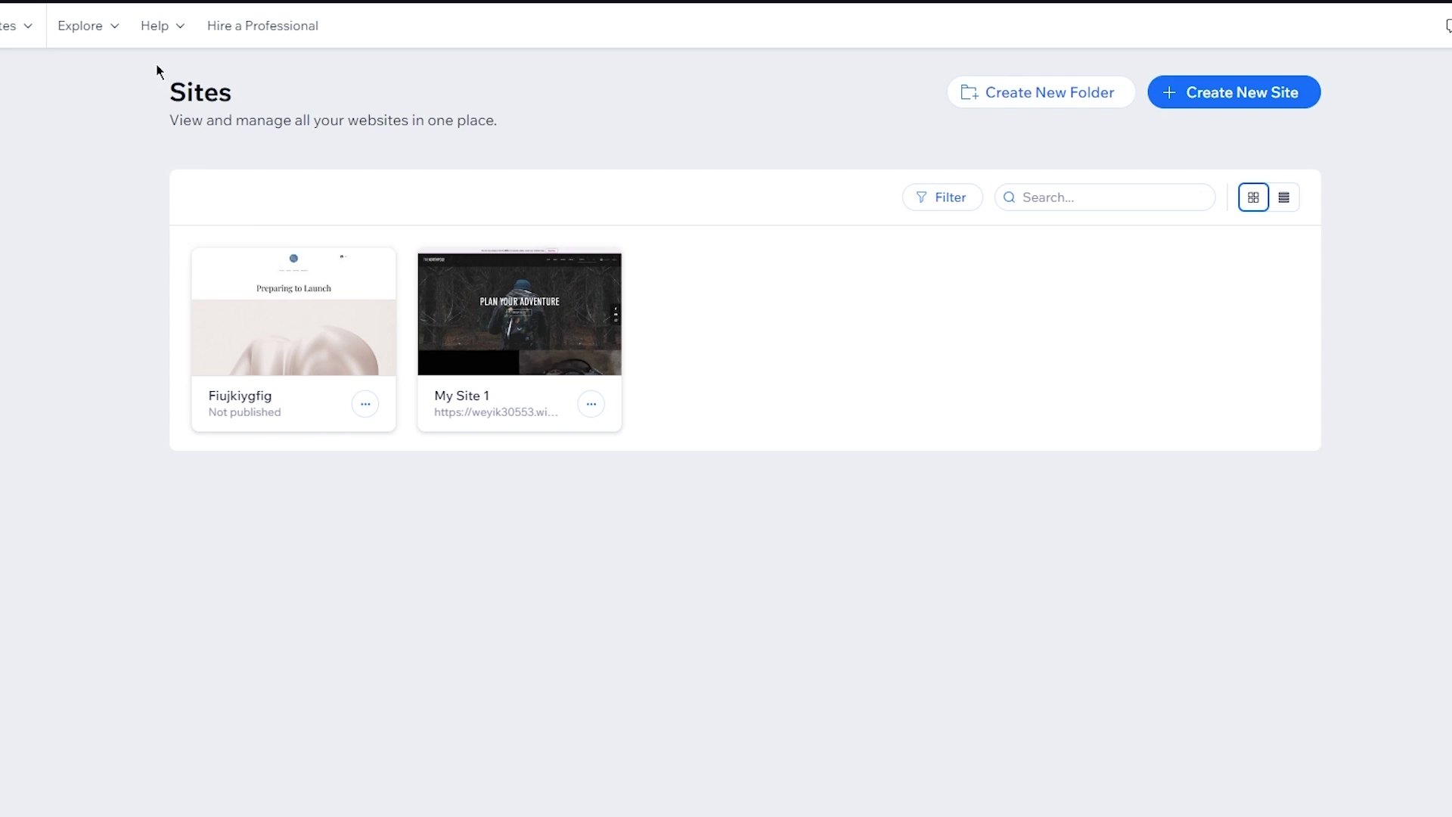
Start a new website and search the site types for 'booking'.
left_click(1191, 95)
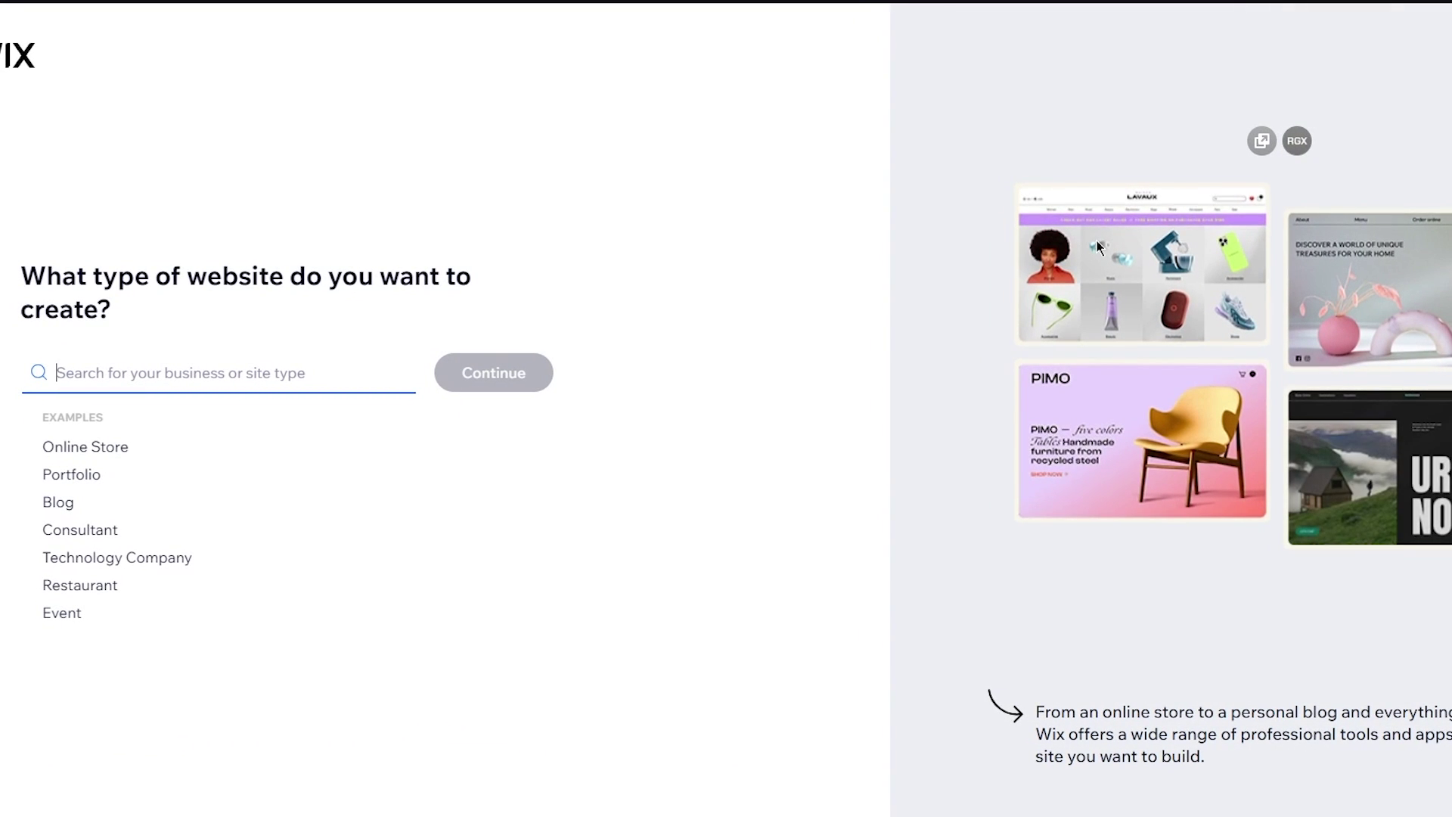
type("booking")
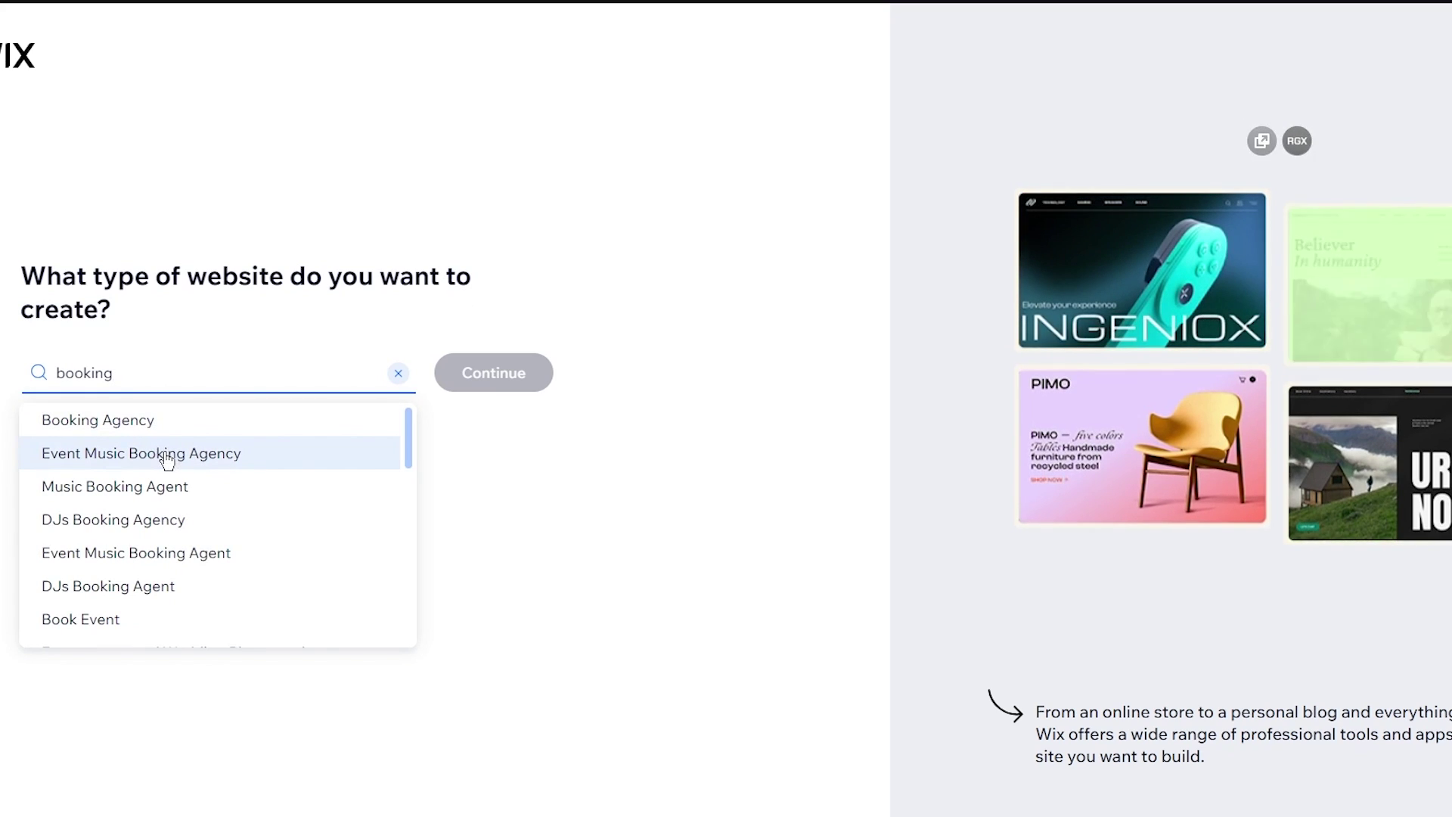
scroll(168, 484, "down", 5)
scroll(170, 499, "up", 1)
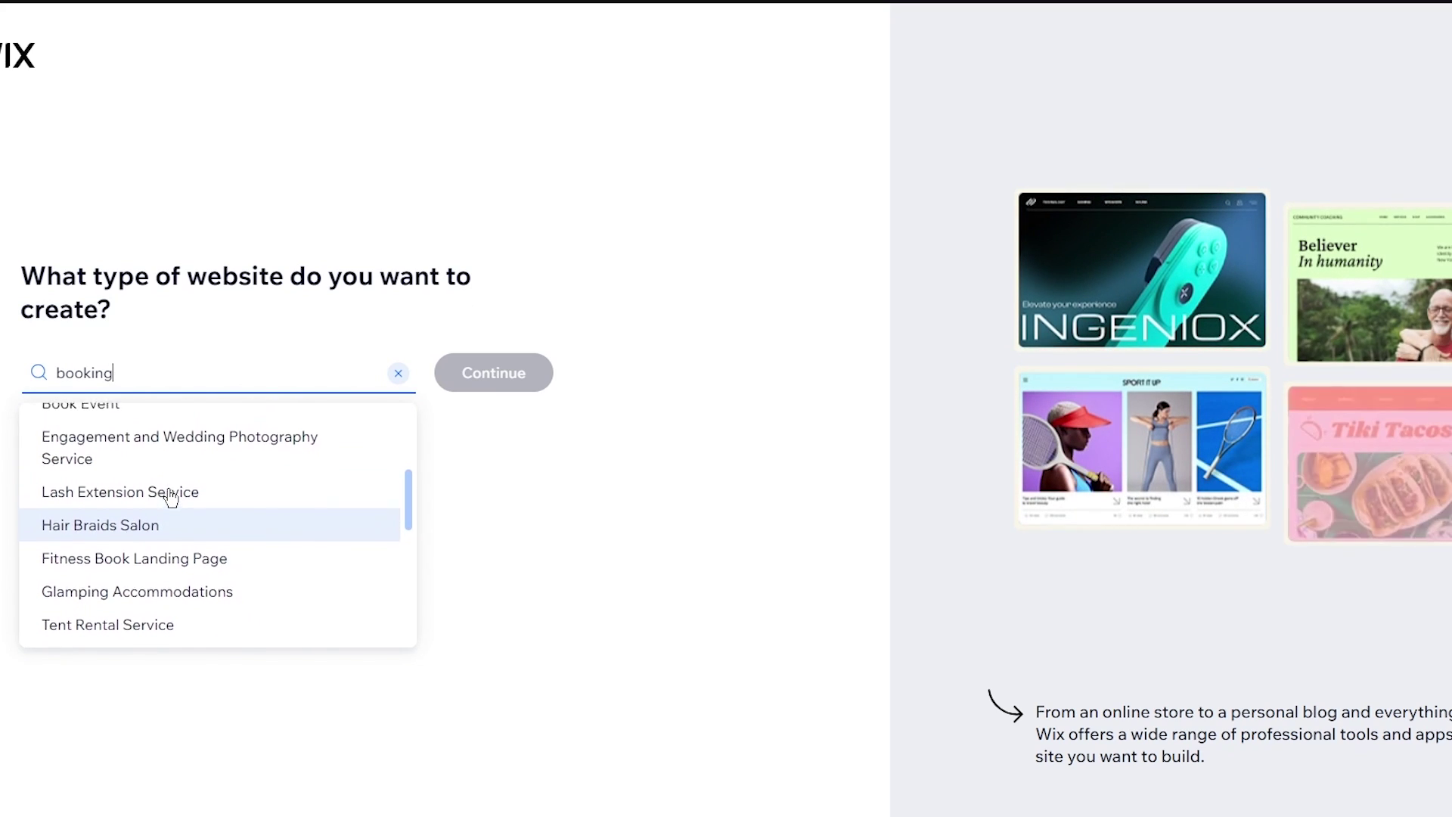
scroll(196, 522, "down", 2)
scroll(204, 533, "down", 2)
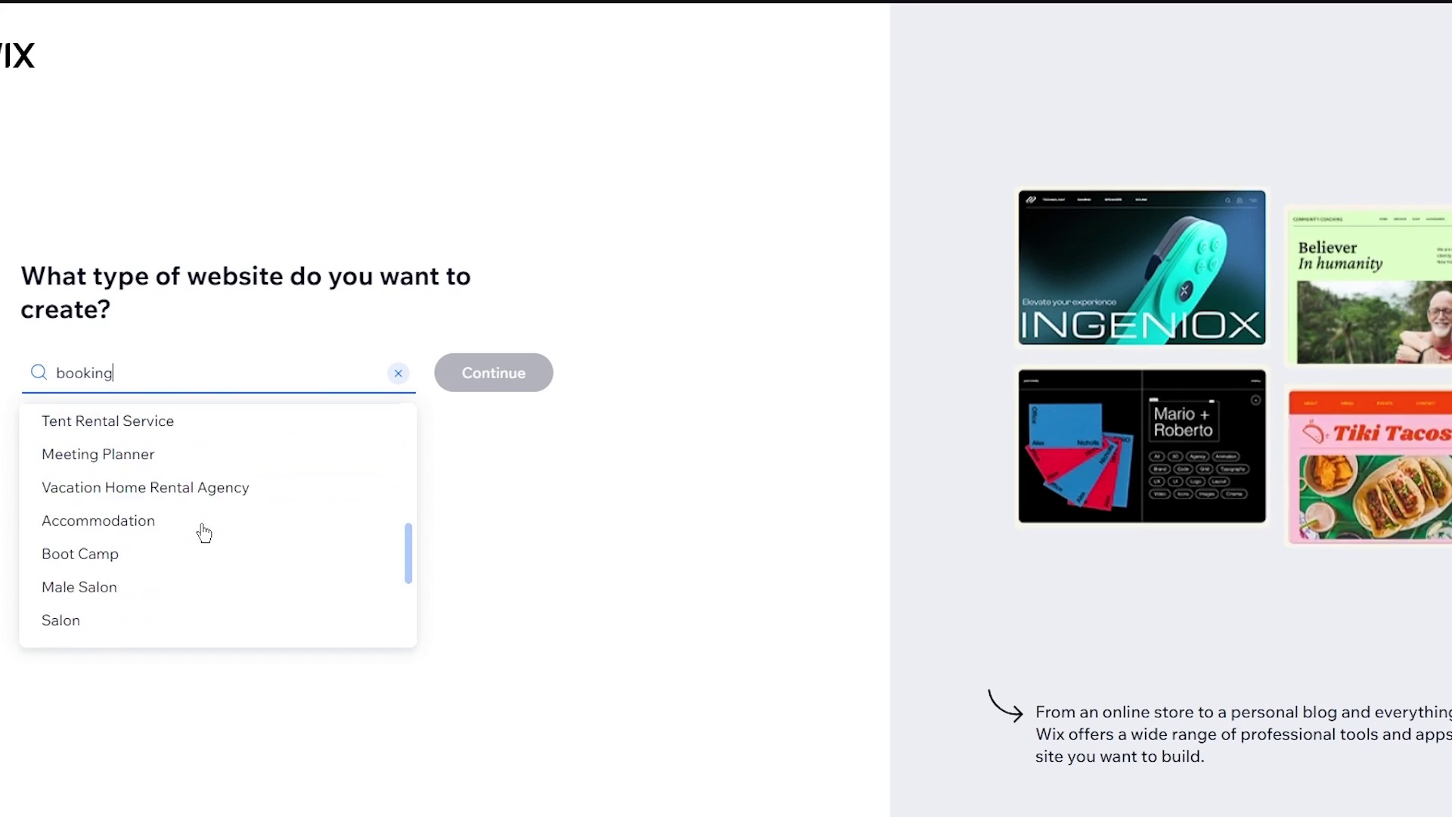
scroll(204, 533, "up", 3)
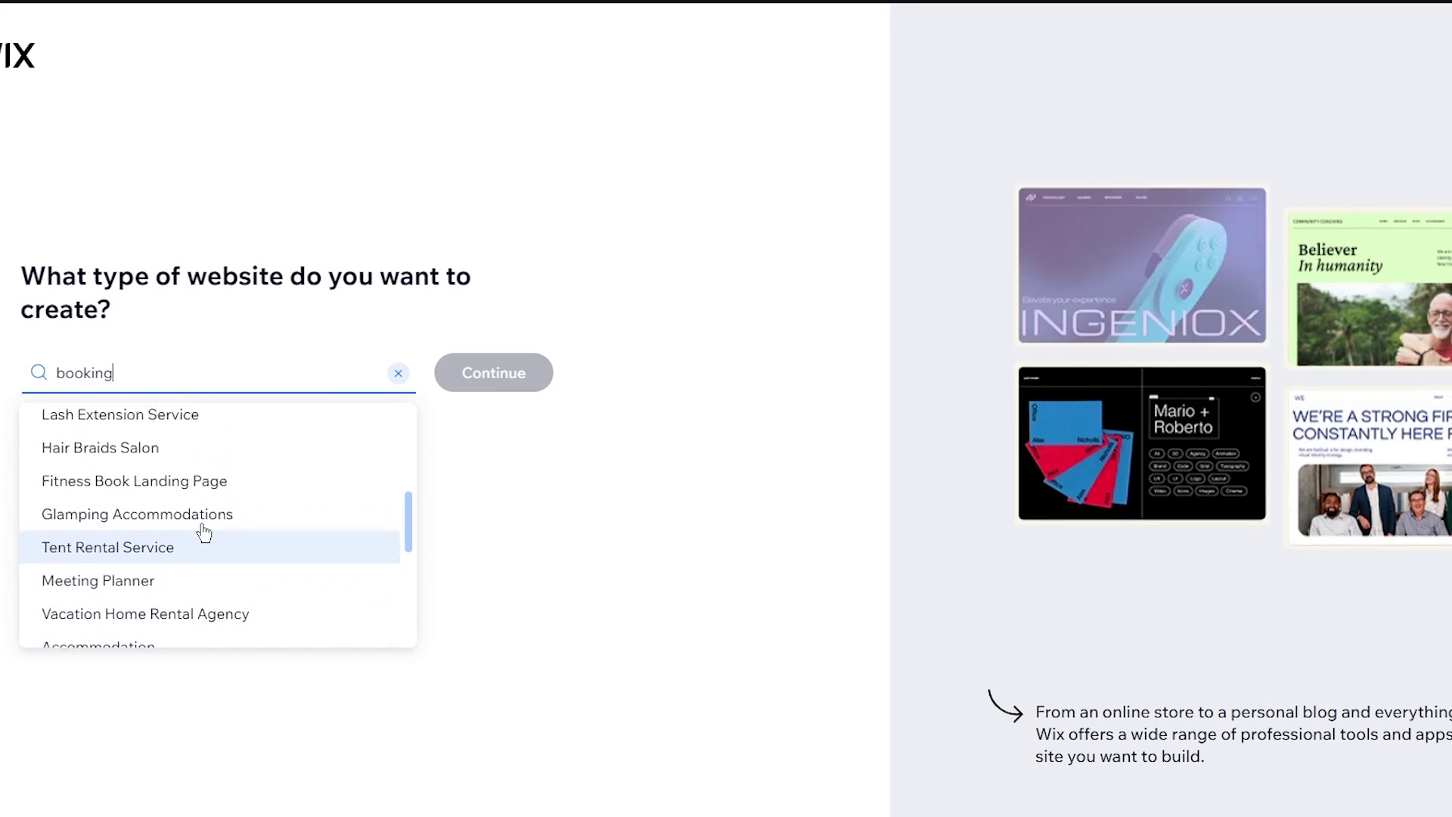
scroll(203, 531, "up", 3)
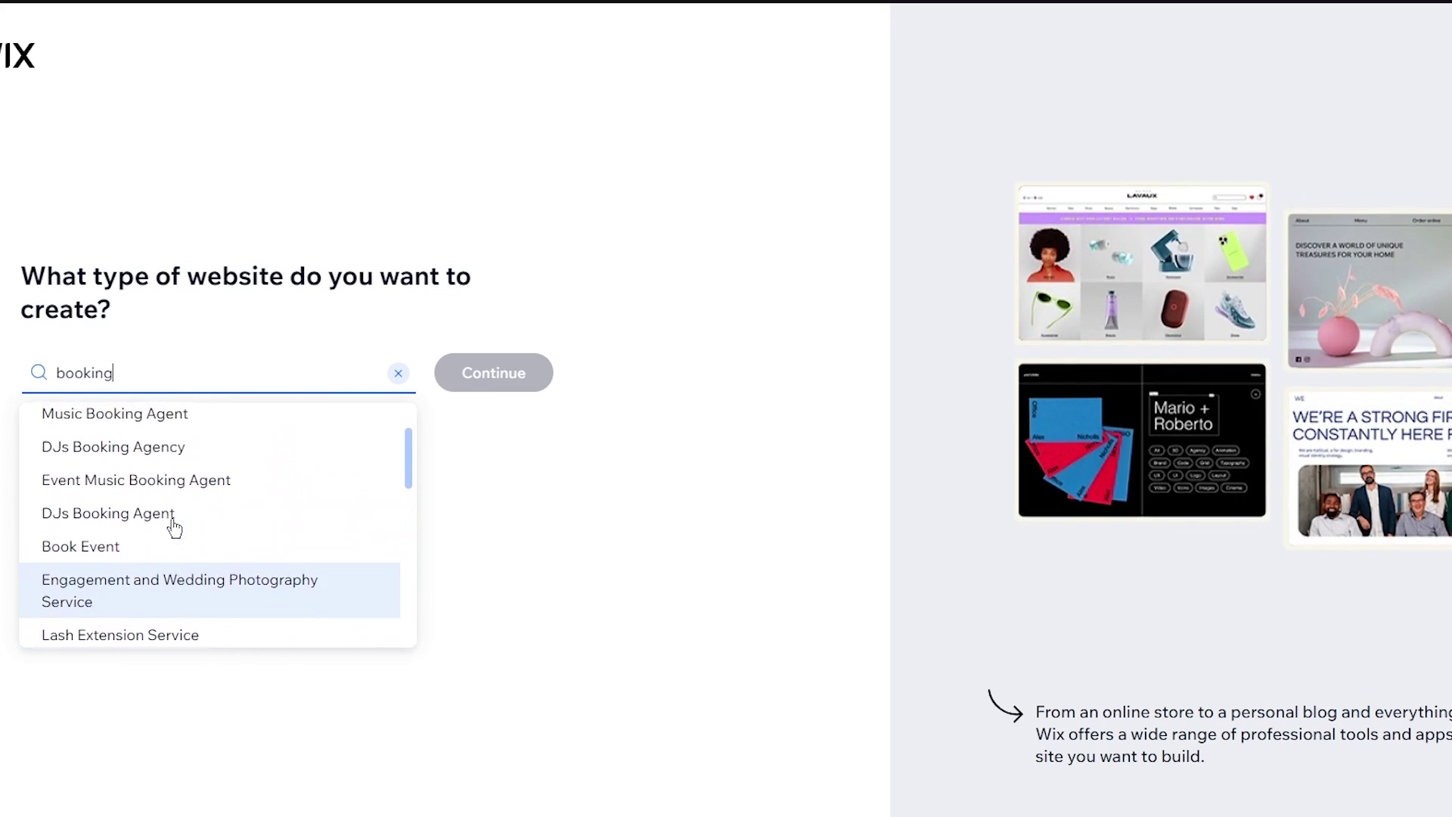
scroll(174, 527, "down", 3)
Choose Engagement and Wedding Photography Service as the site type and continue.
key("ctrl+a")
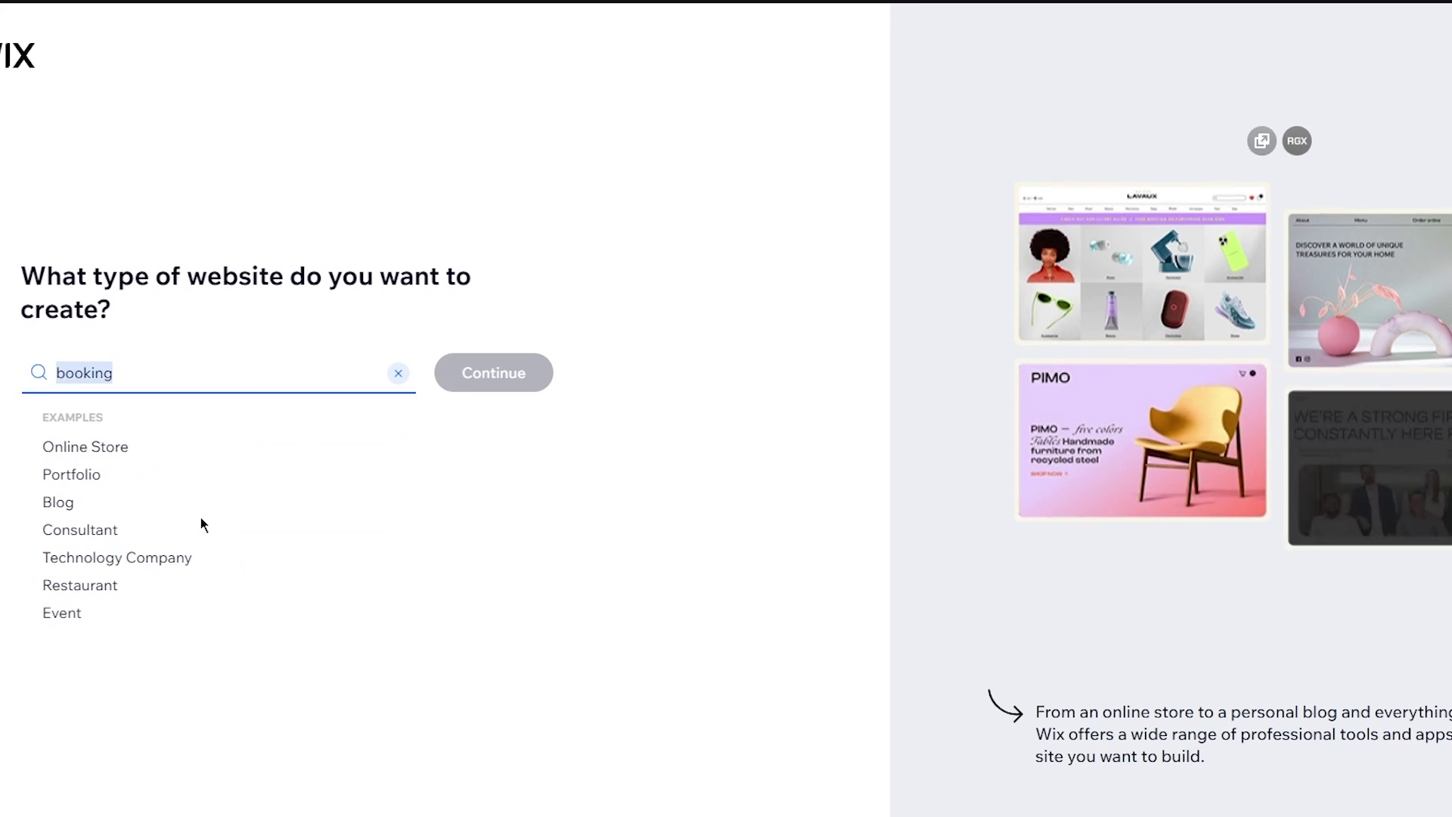
type("Engagement and Wedding Photography Services")
left_click(489, 382)
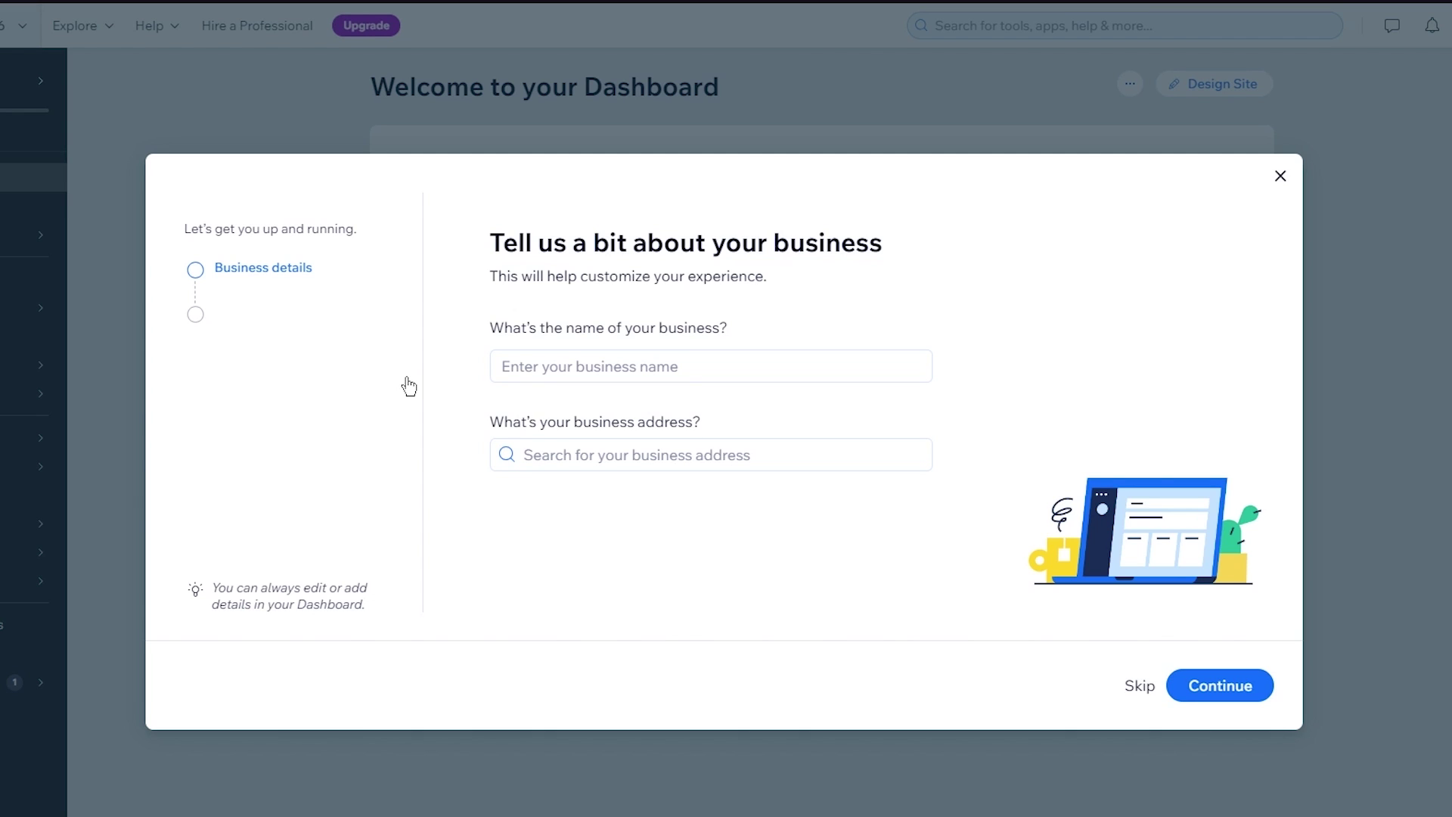
Enter business name 'wedding geeks', pick a suggested address, and submit the details.
left_click(508, 371)
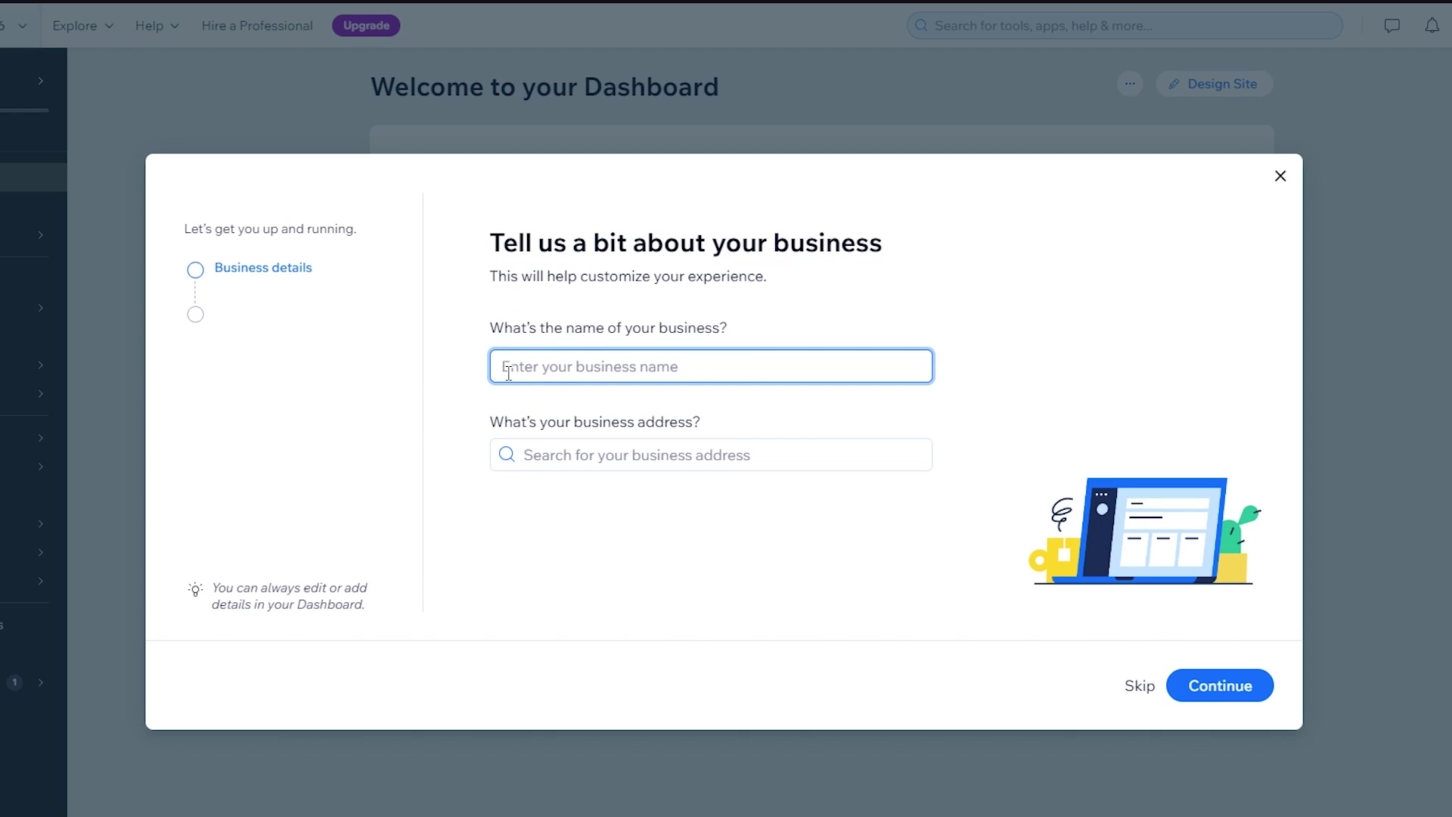
type("wedding geek")
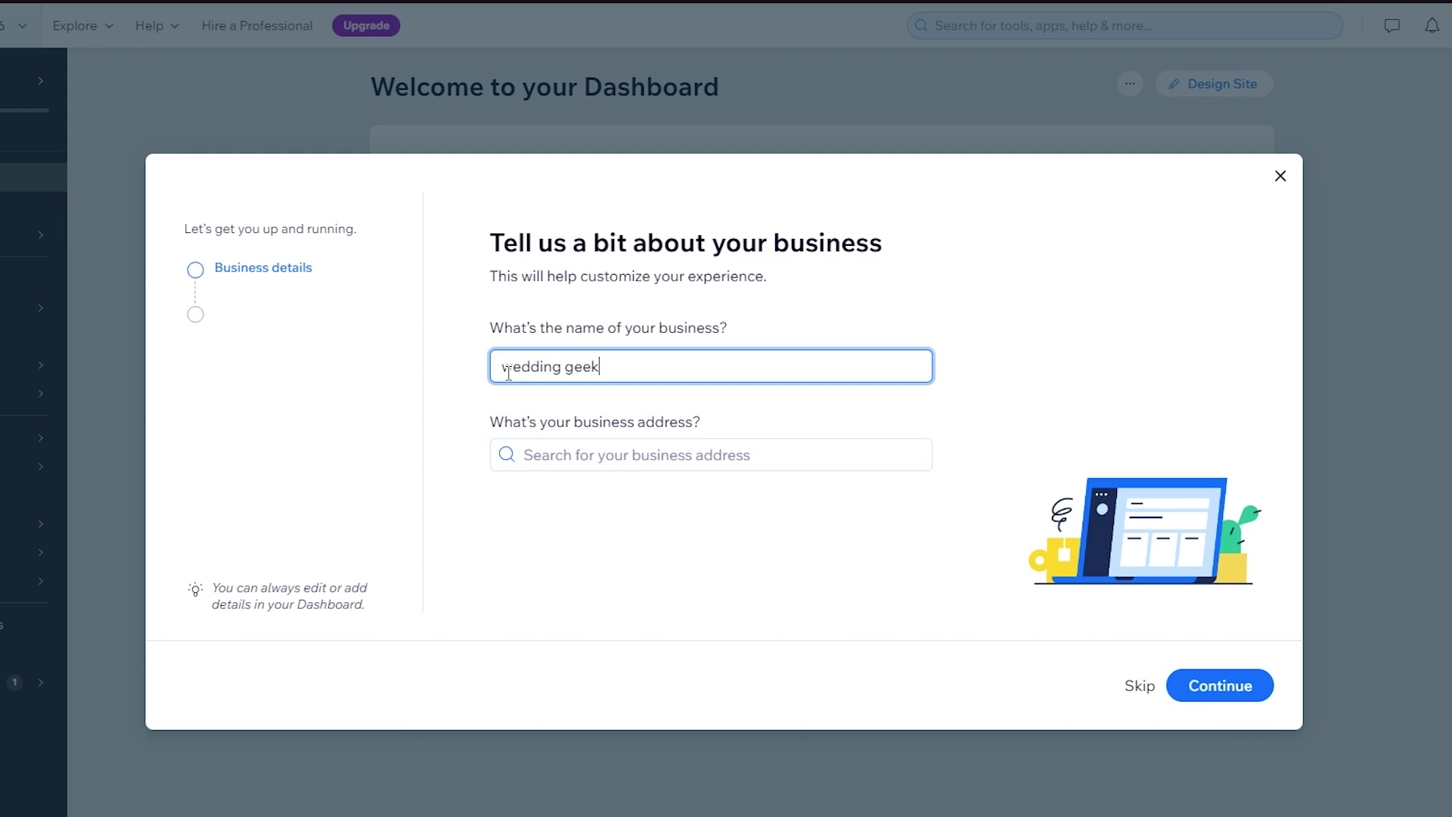
type("s")
left_click(612, 455)
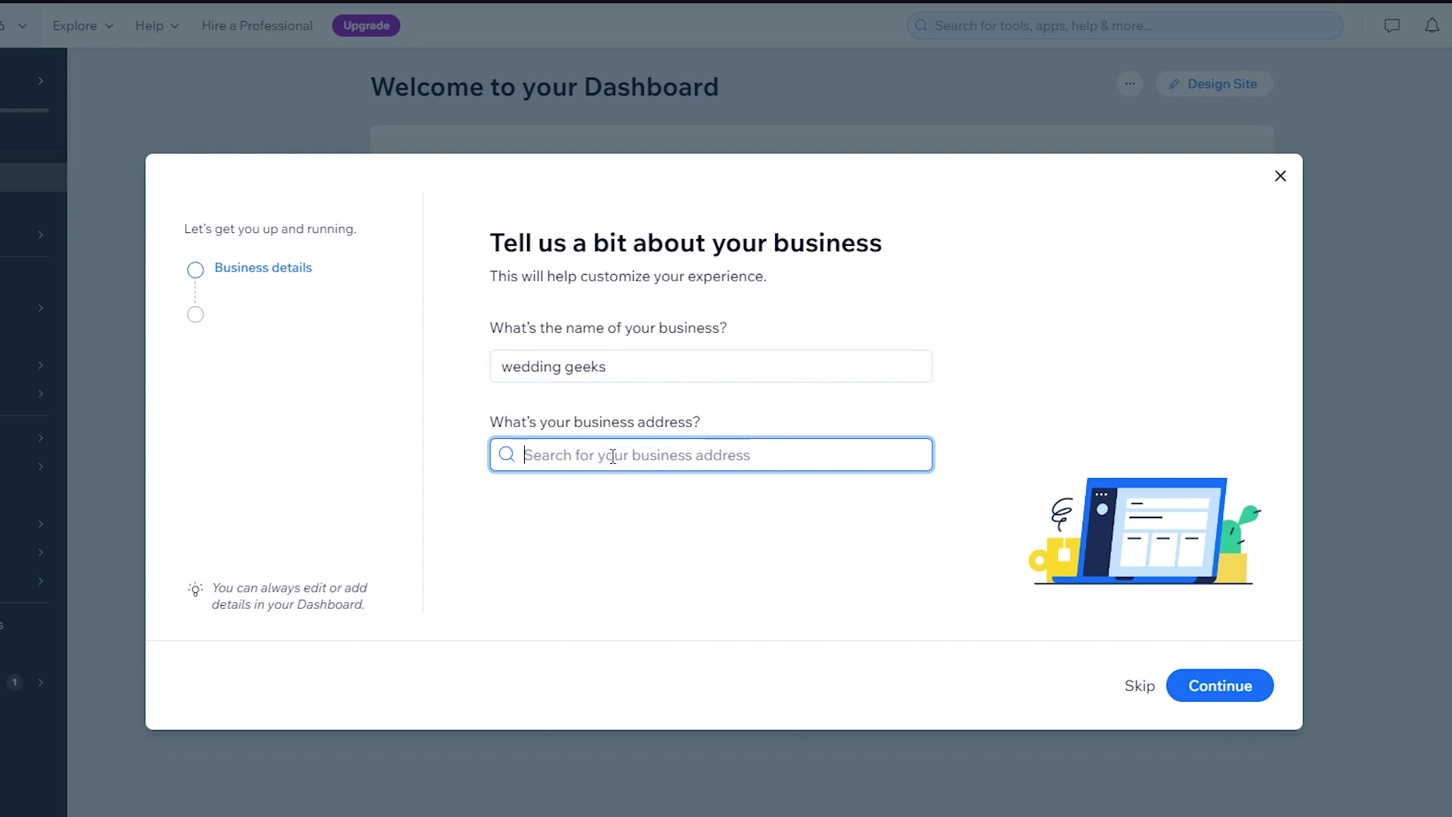
type("njnjn")
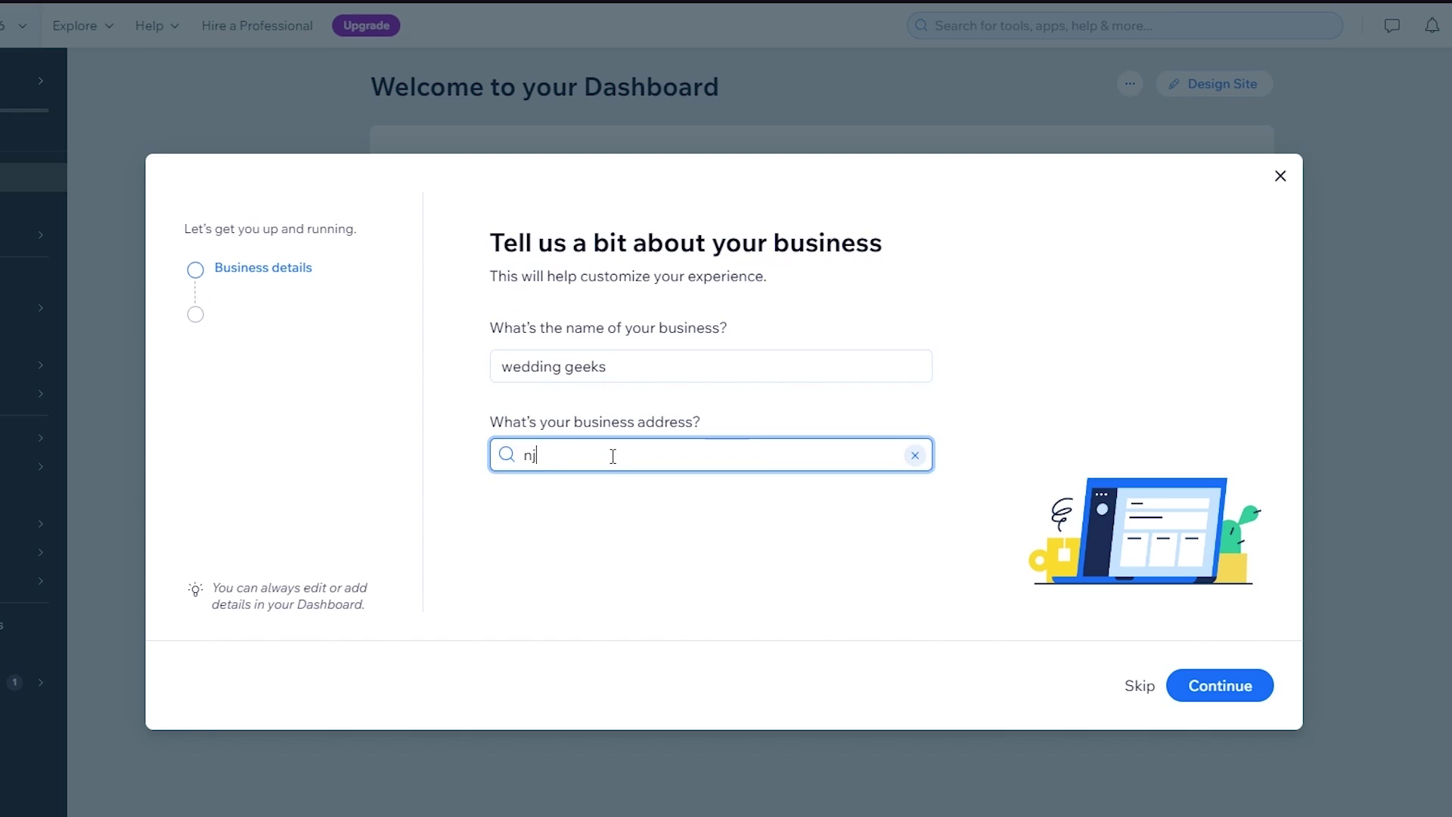
left_click(782, 492)
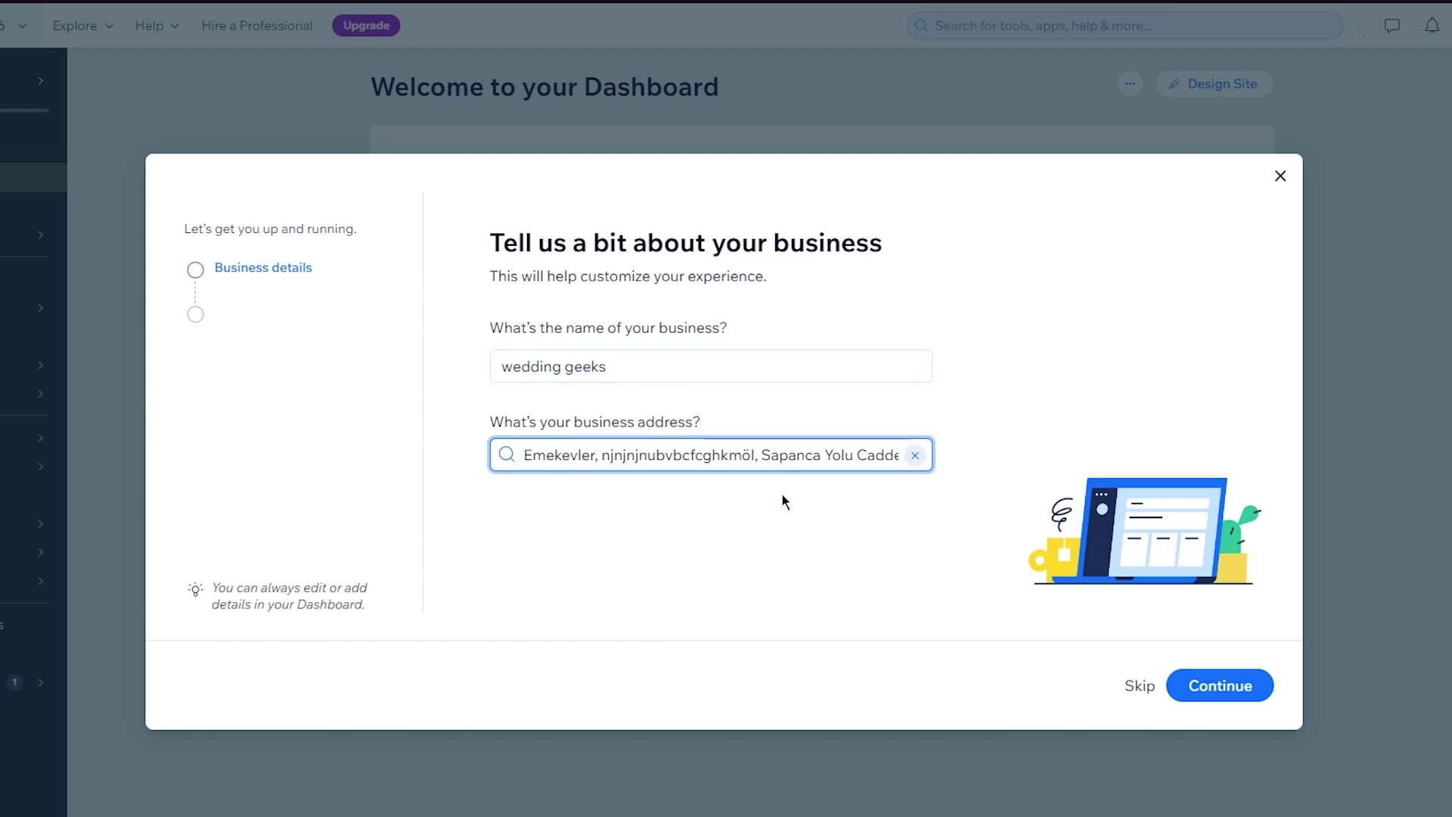
left_click(1202, 684)
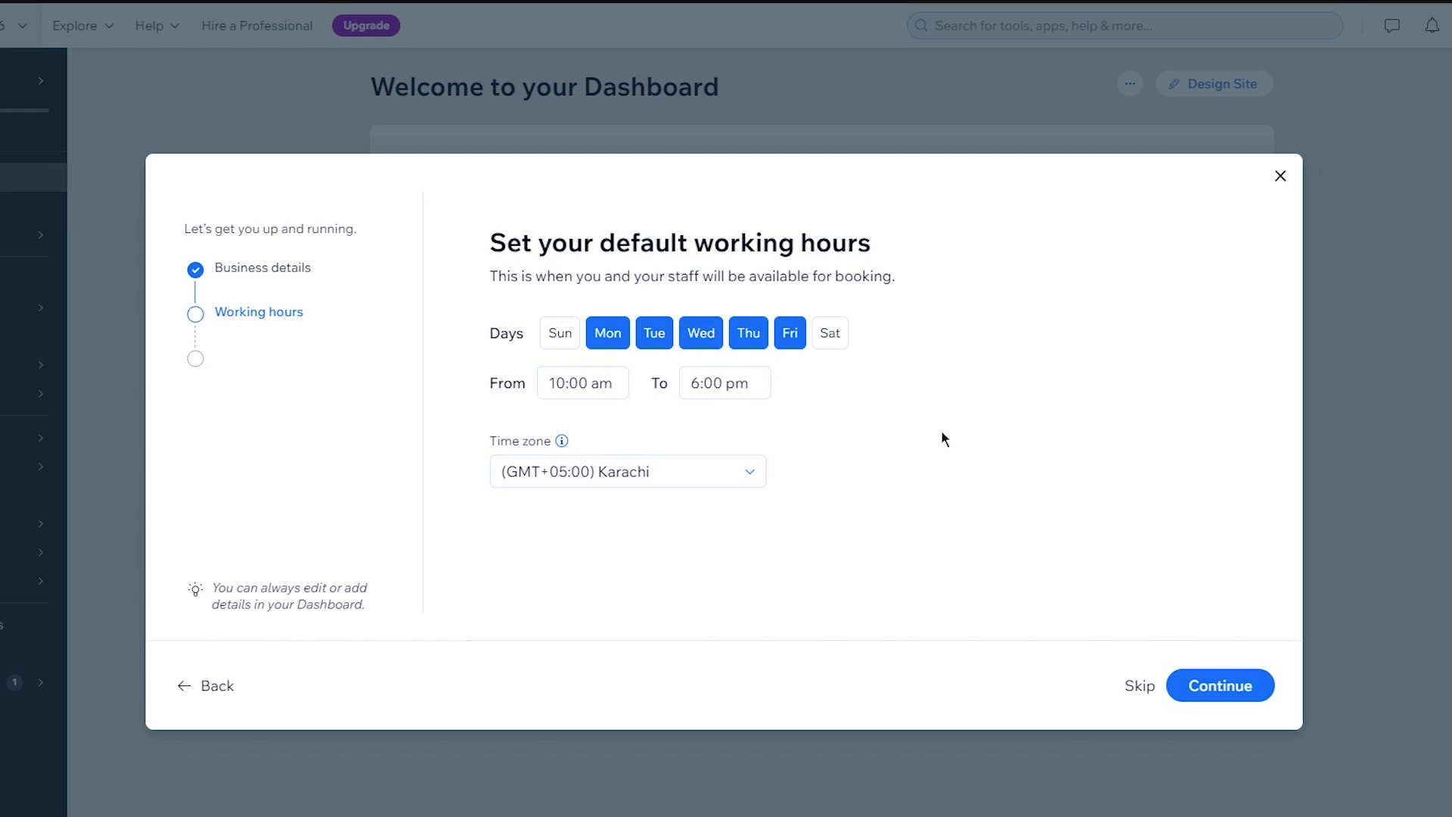
Keep Mon–Fri 10:00 am–6:00 pm hours and select Wedding Photography and Engagement Photoshoot services.
left_click(1204, 685)
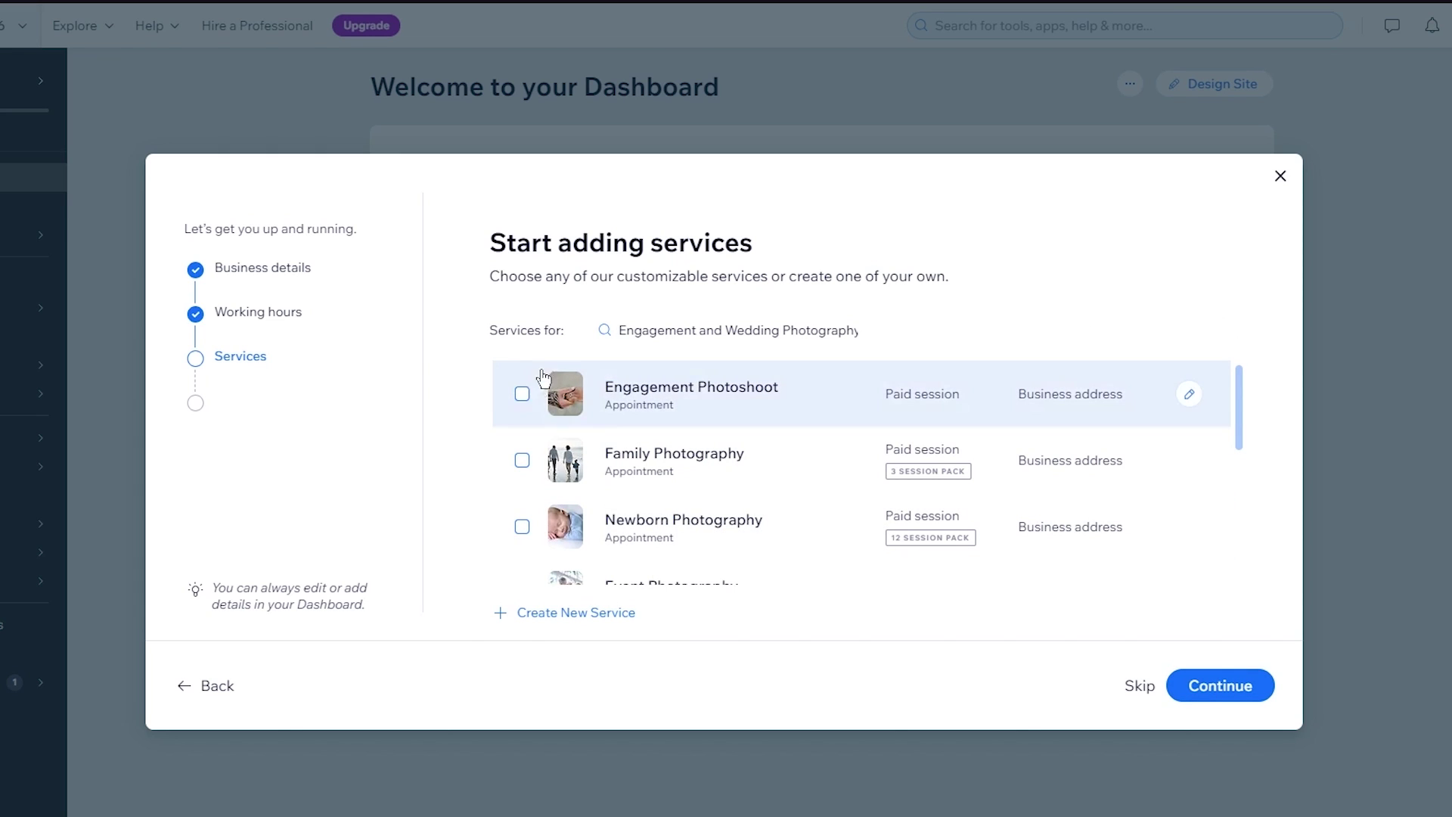
scroll(532, 393, "down", 3)
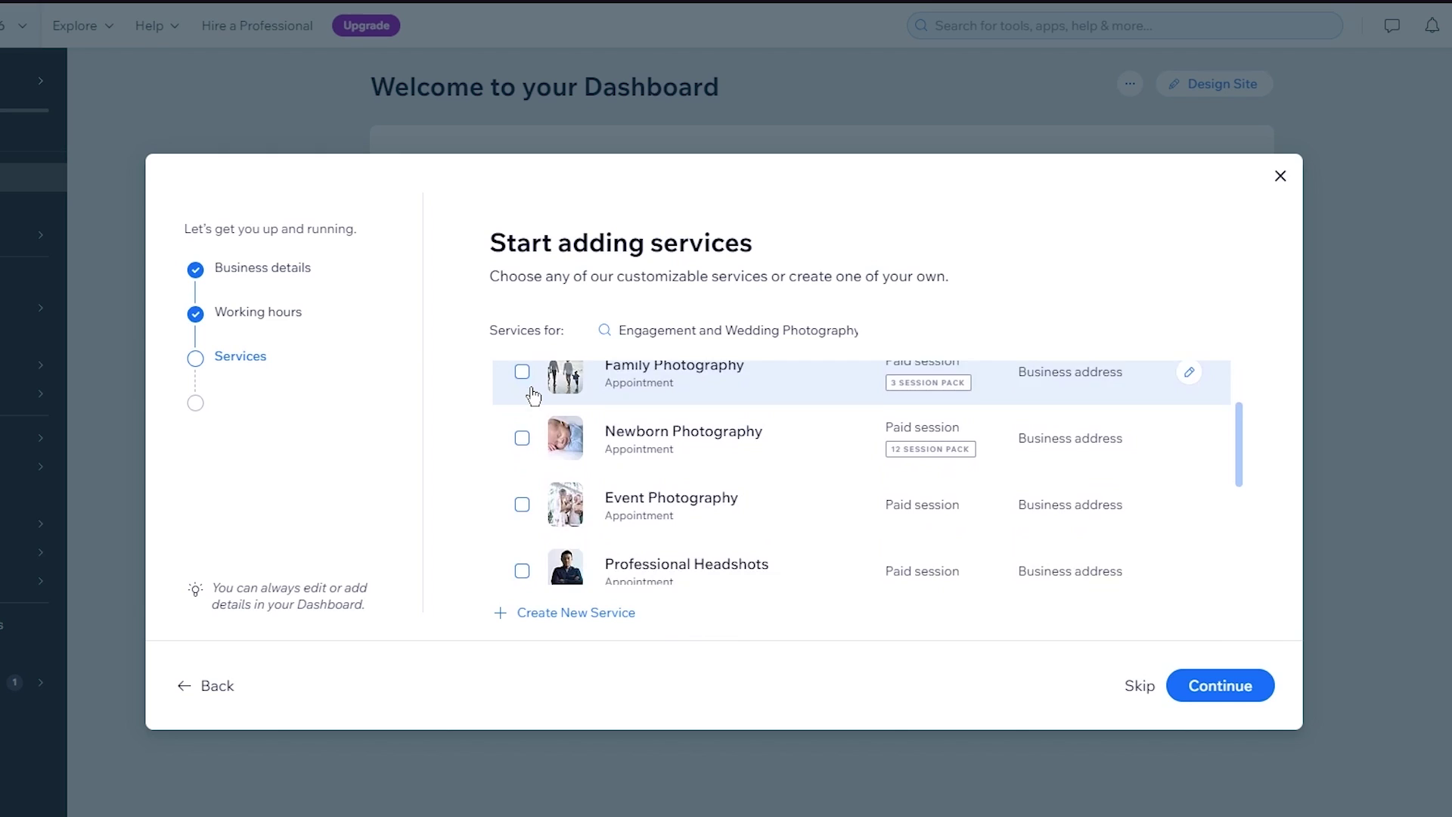
scroll(531, 393, "down", 2)
scroll(532, 394, "up", 5)
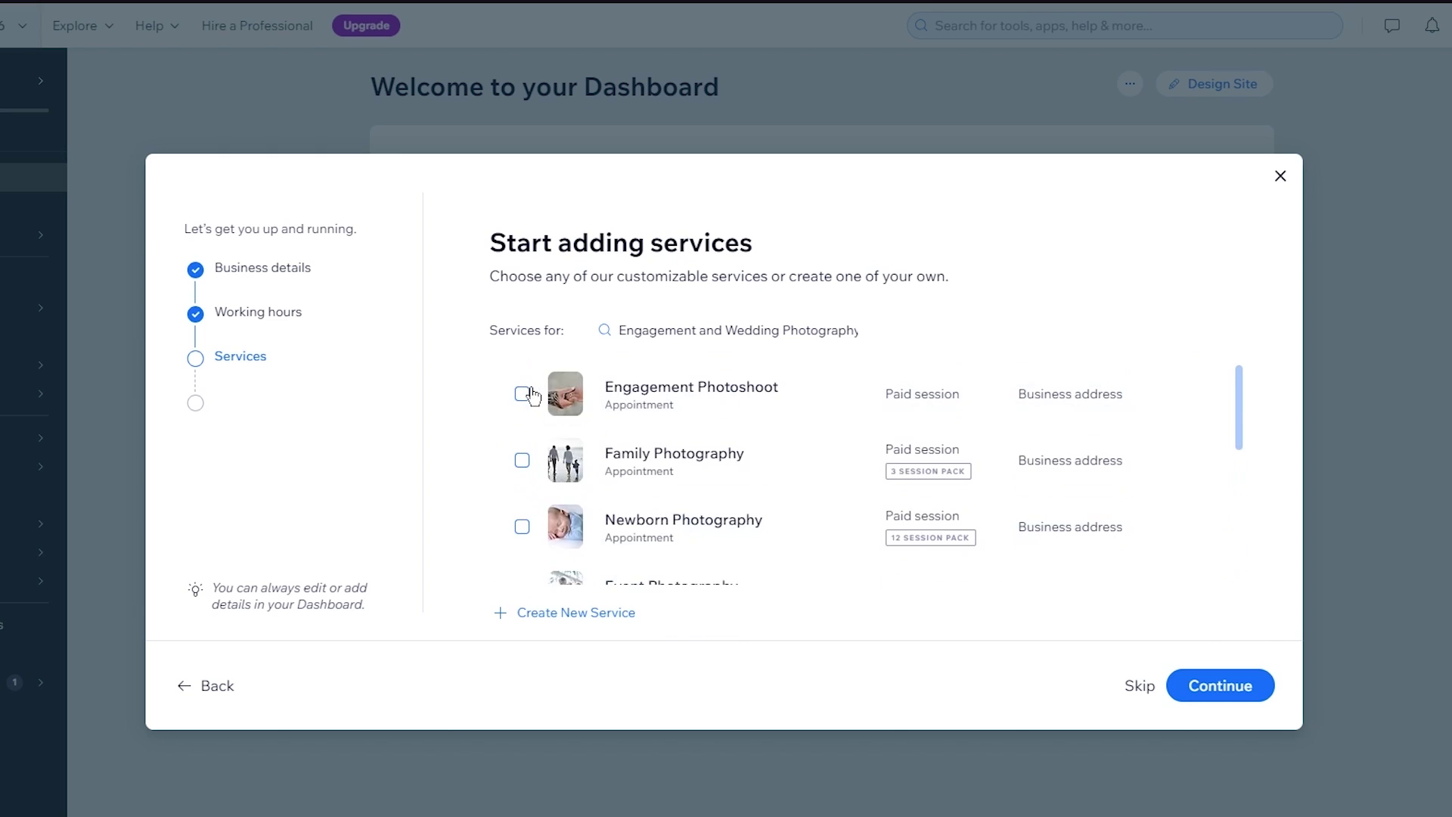
scroll(532, 393, "down", 5)
left_click(522, 416)
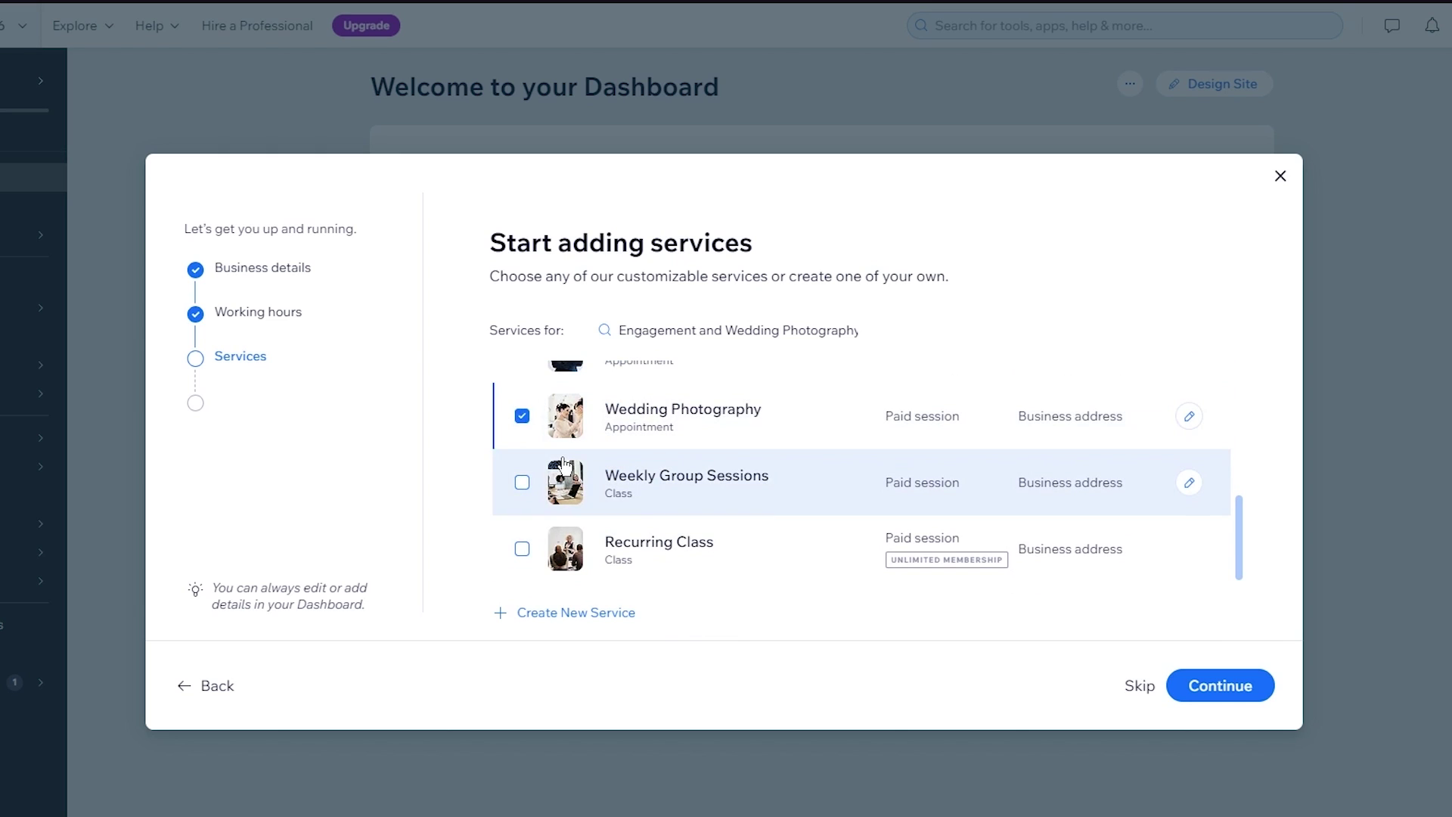
scroll(563, 465, "up", 5)
left_click(522, 393)
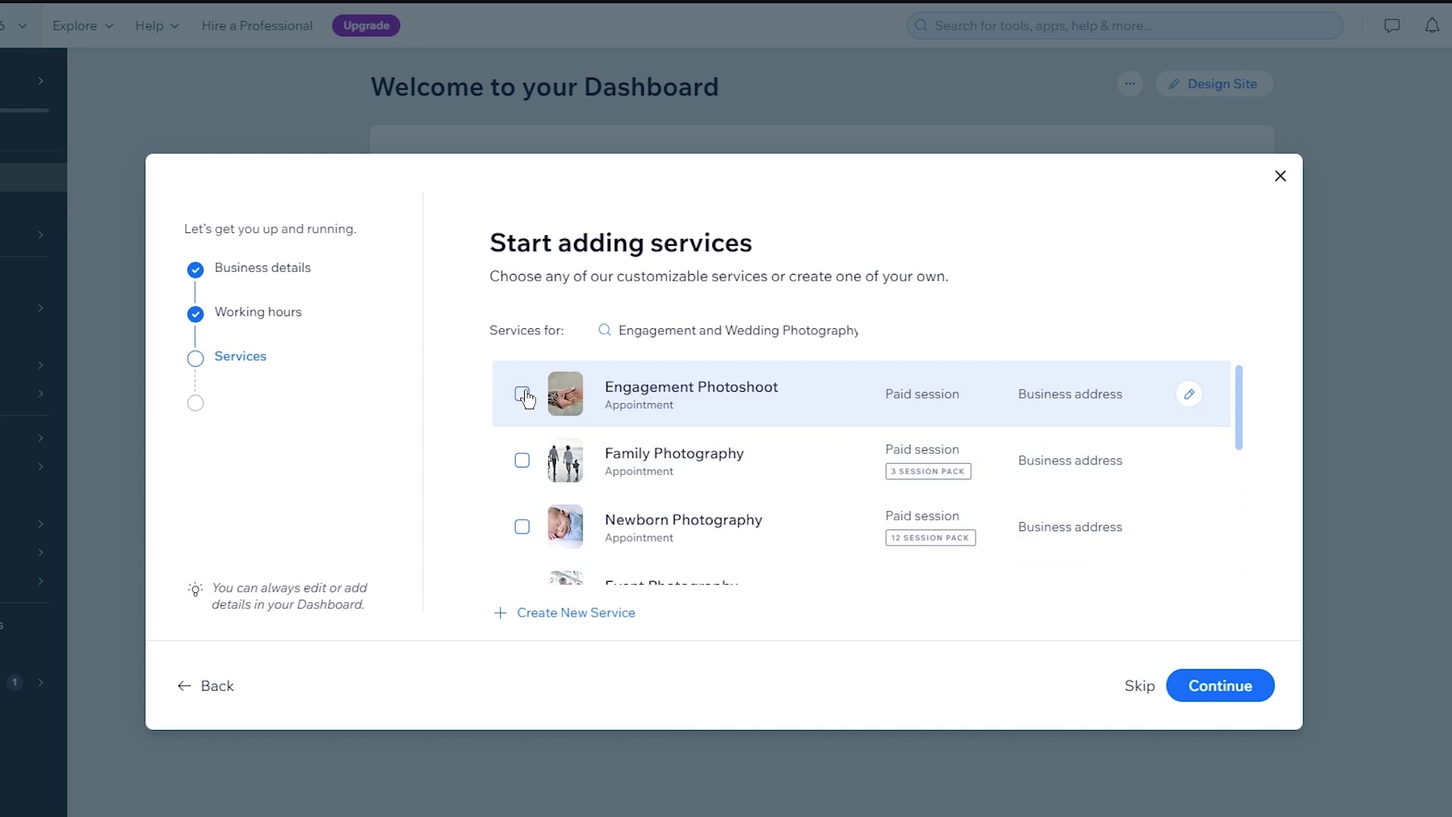
left_click(1189, 689)
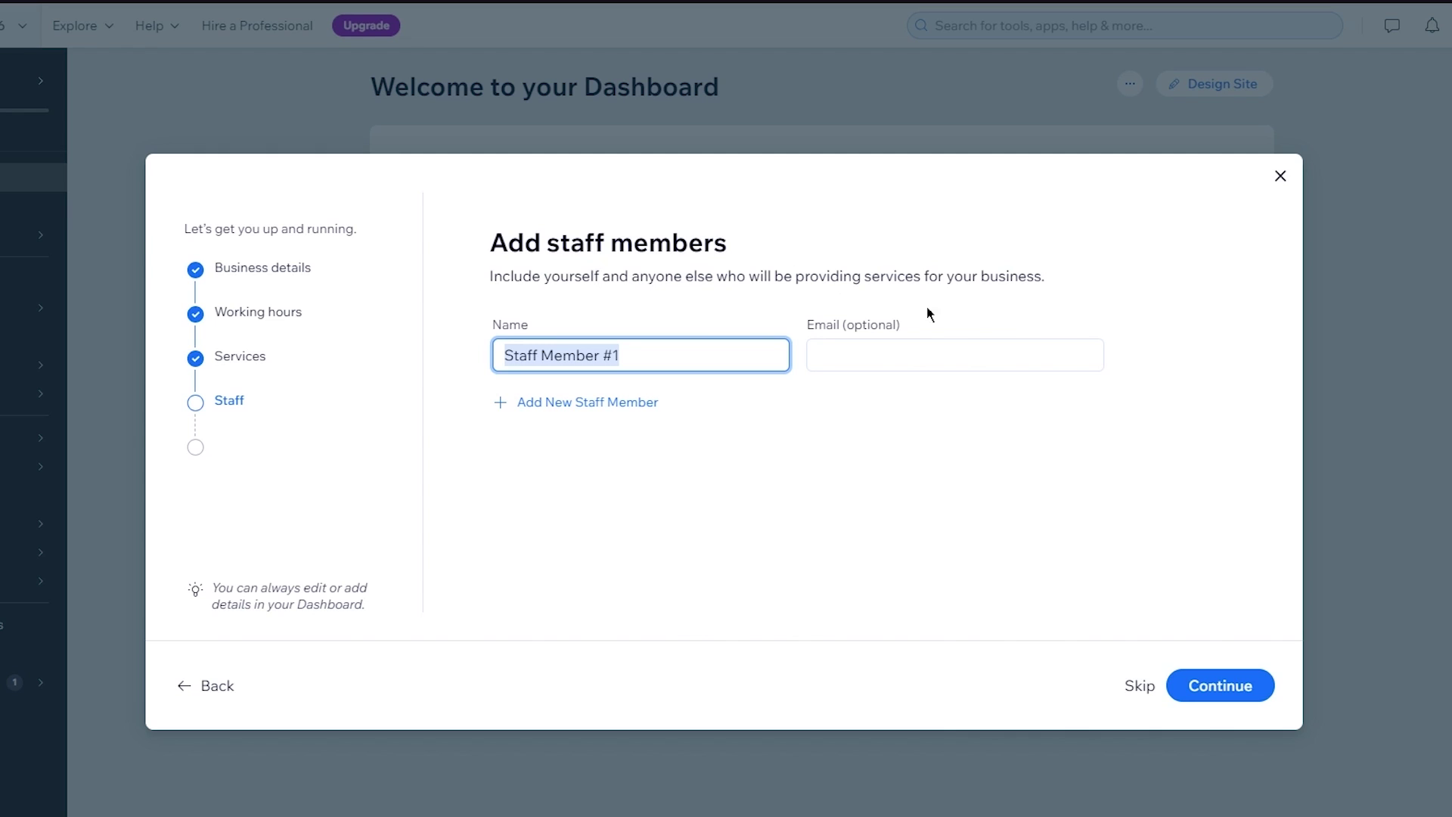
Keep Staff Member #1 and enable online payments, in-person payments, and email/SMS reminders.
left_click(1207, 683)
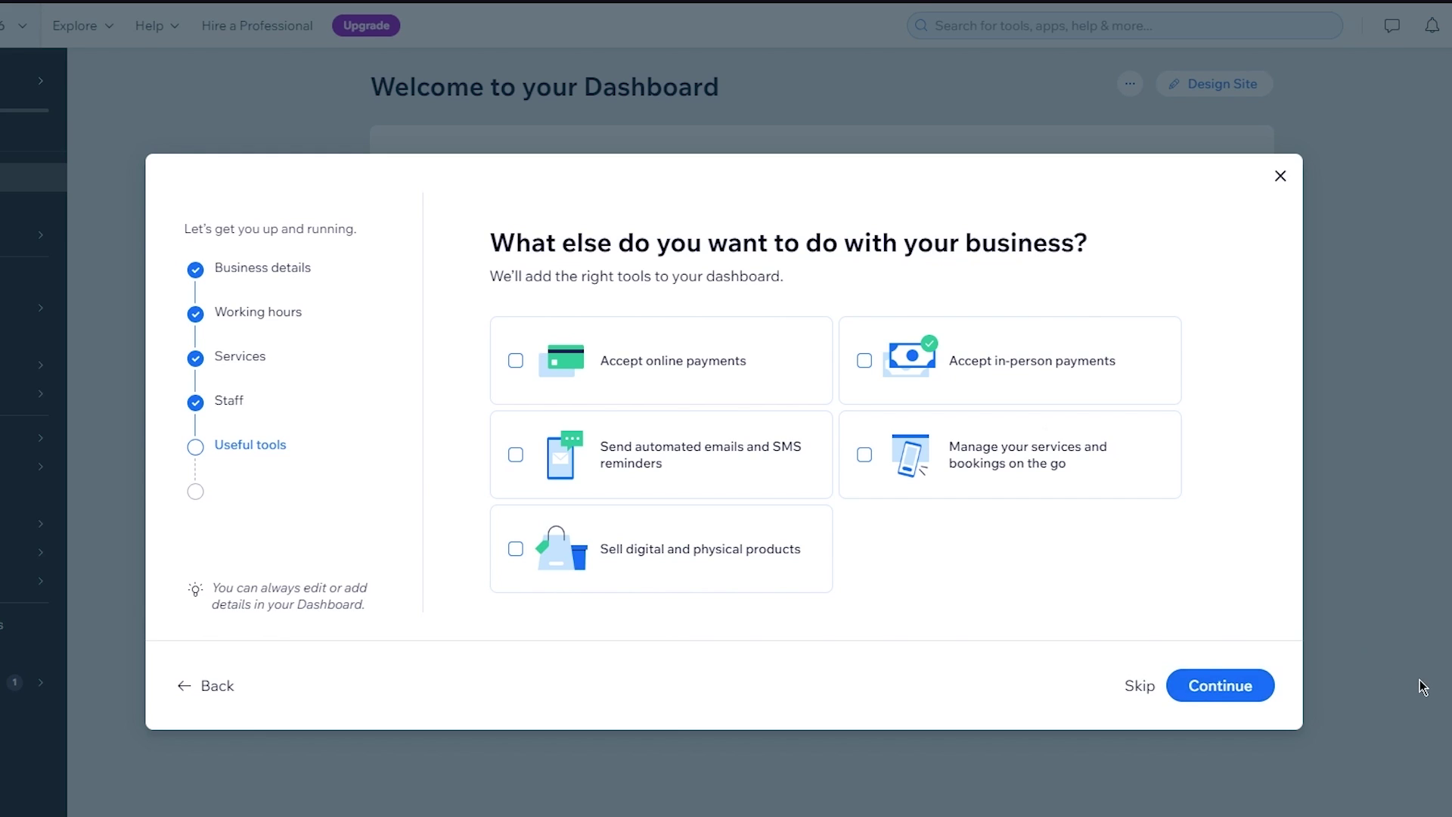
left_click(711, 370)
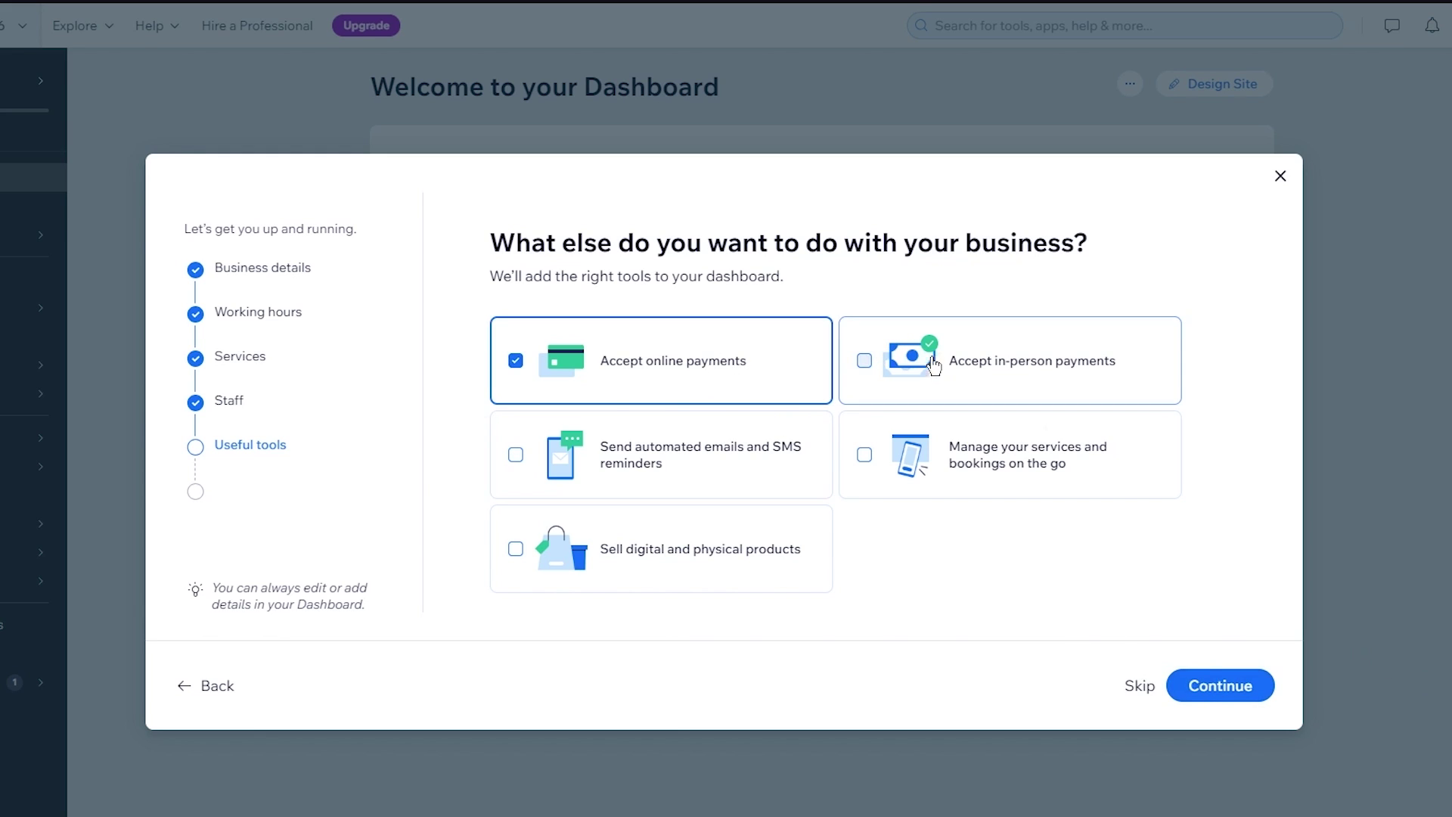
left_click(938, 365)
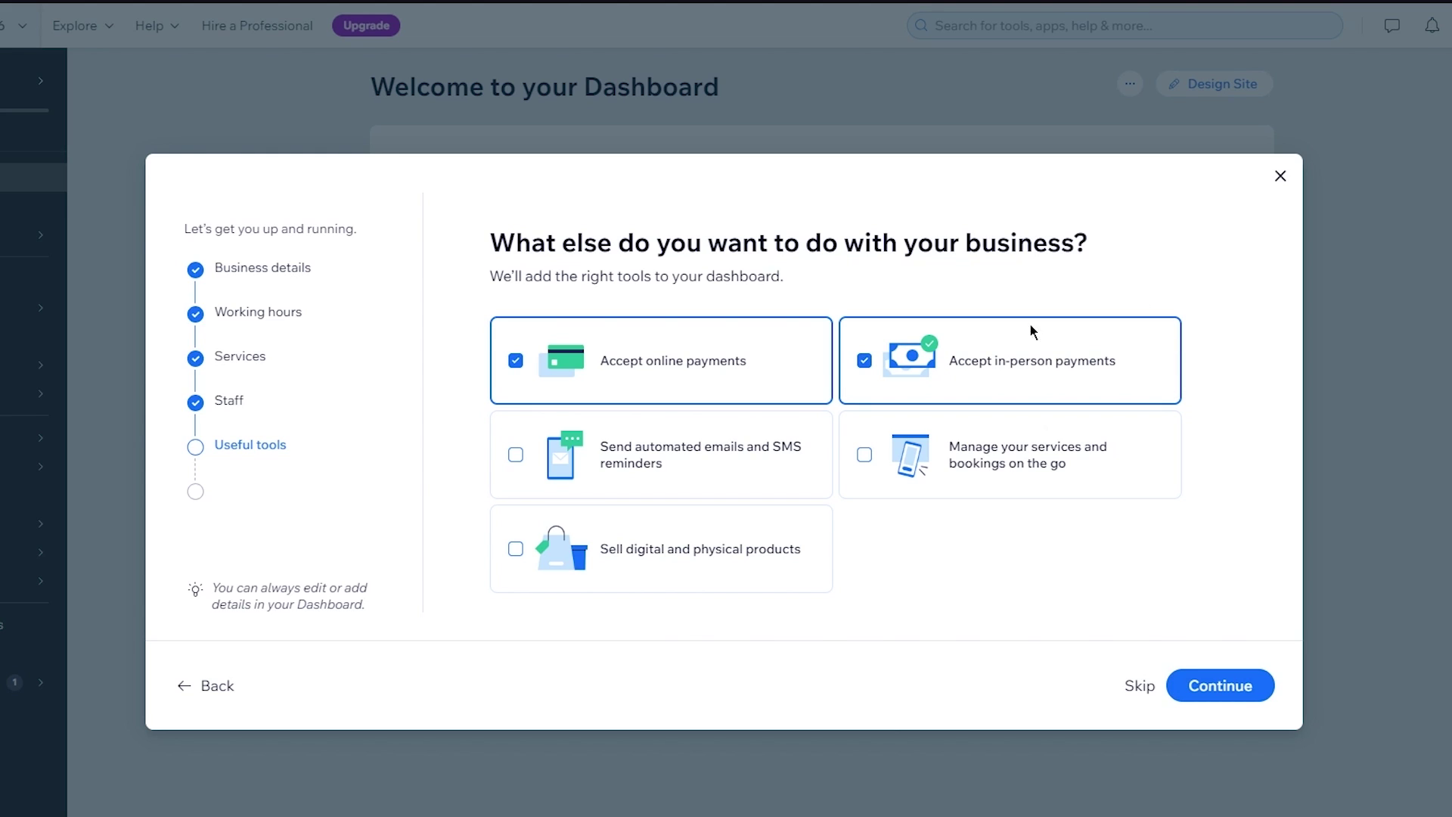
left_click(699, 463)
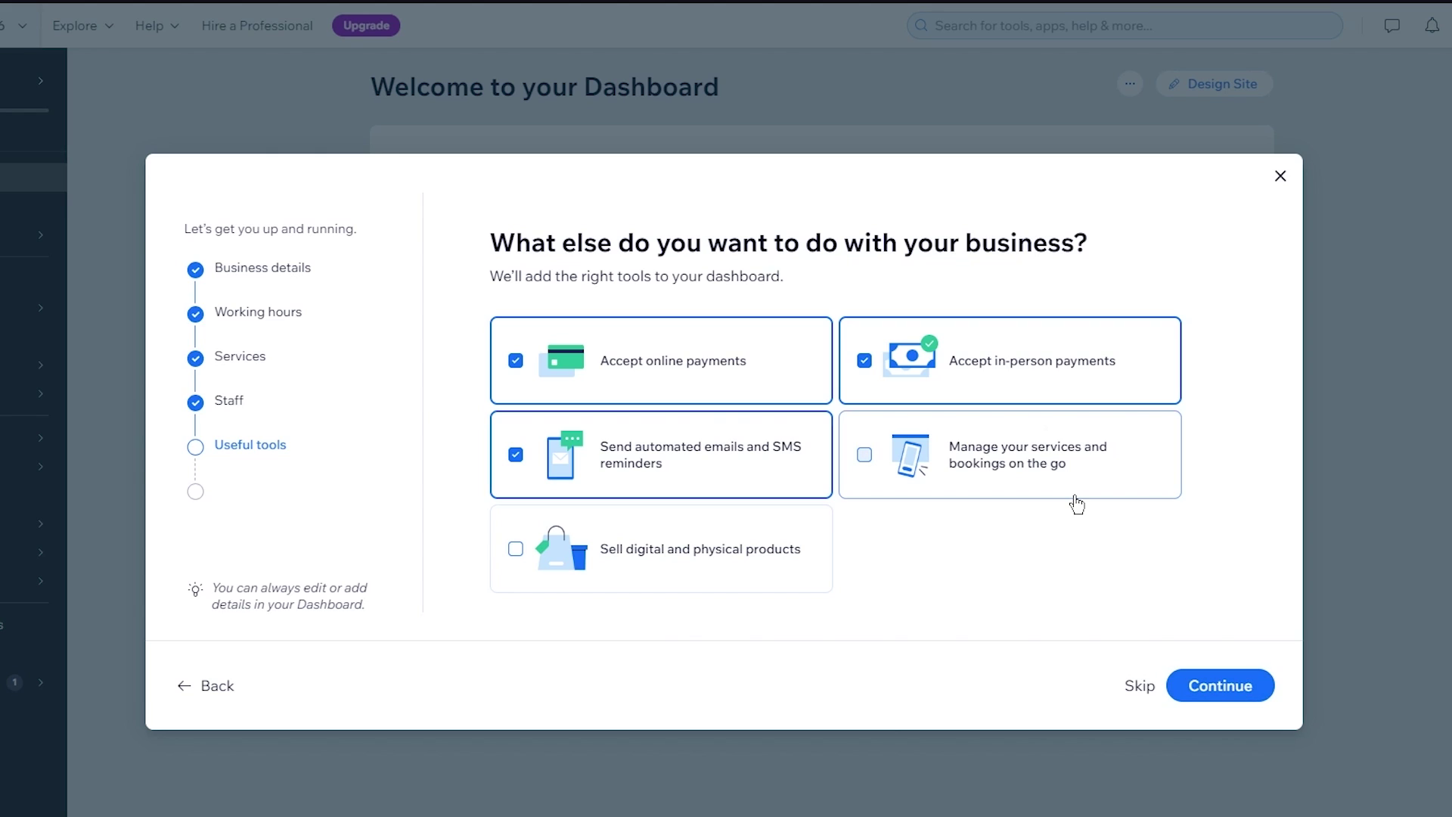
left_click(1225, 687)
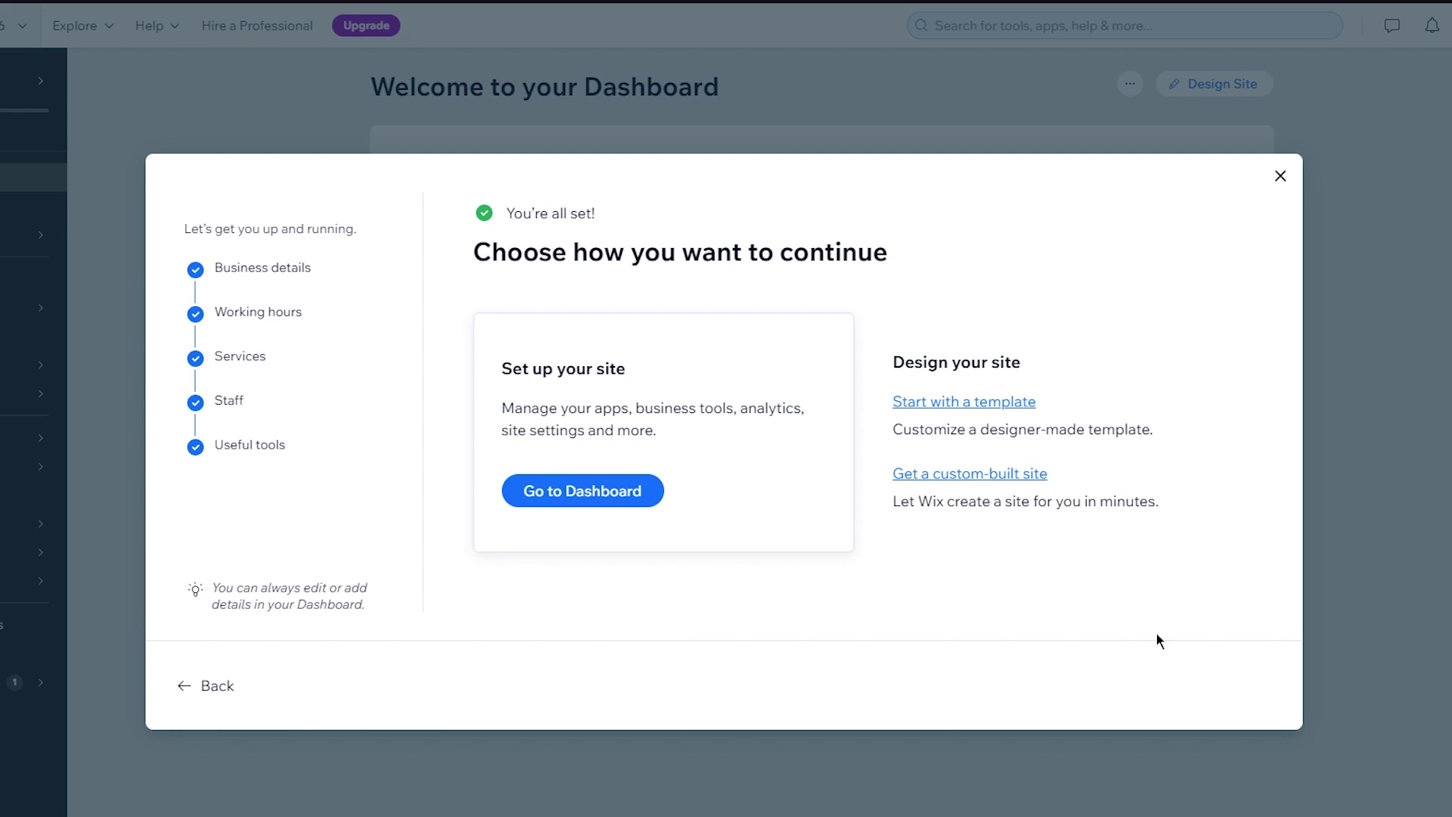
Choose Go to Dashboard and wait for the 'Let's set up your business' checklist to load.
left_click(594, 493)
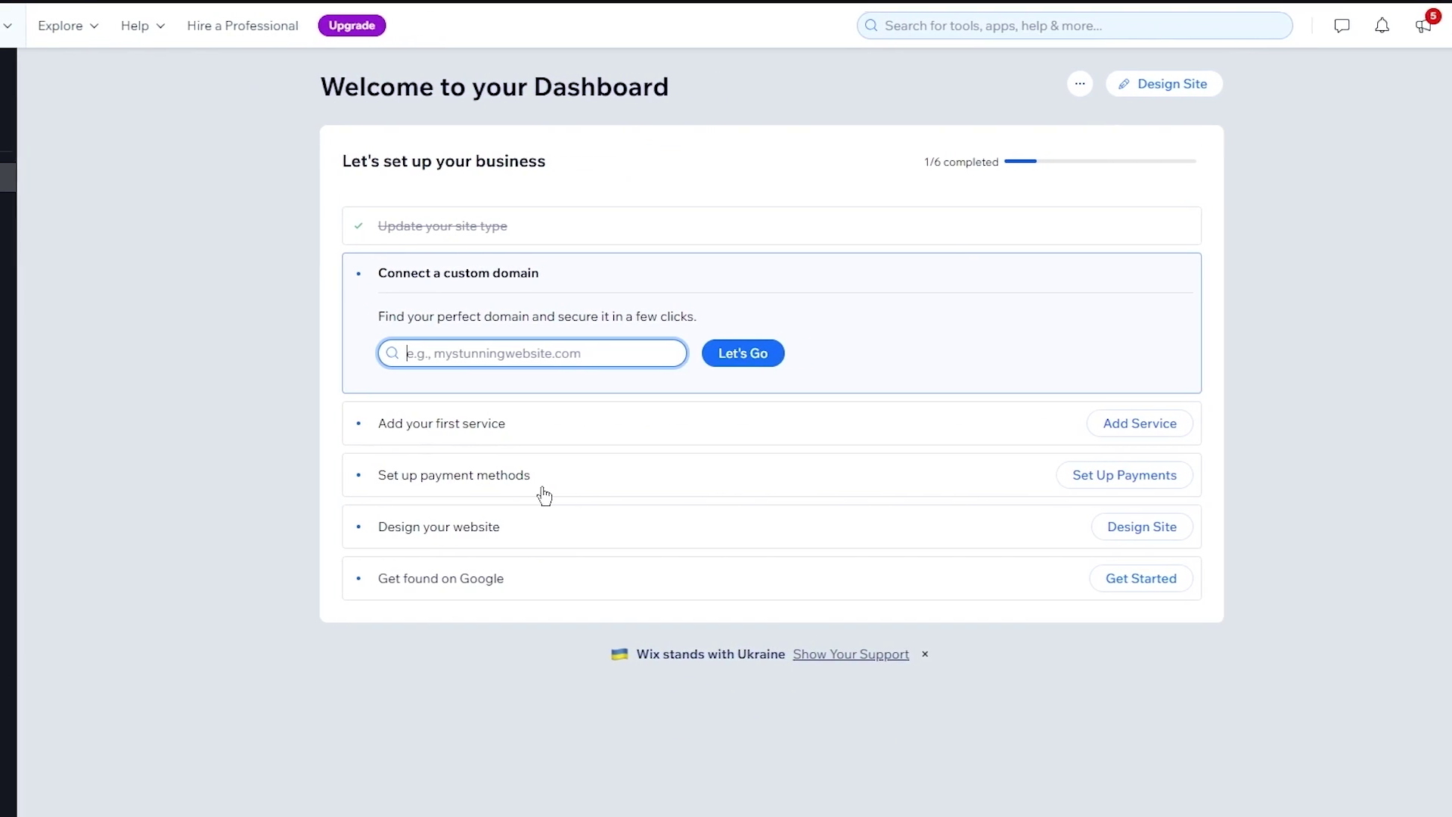
left_click_drag(374, 319, 616, 339)
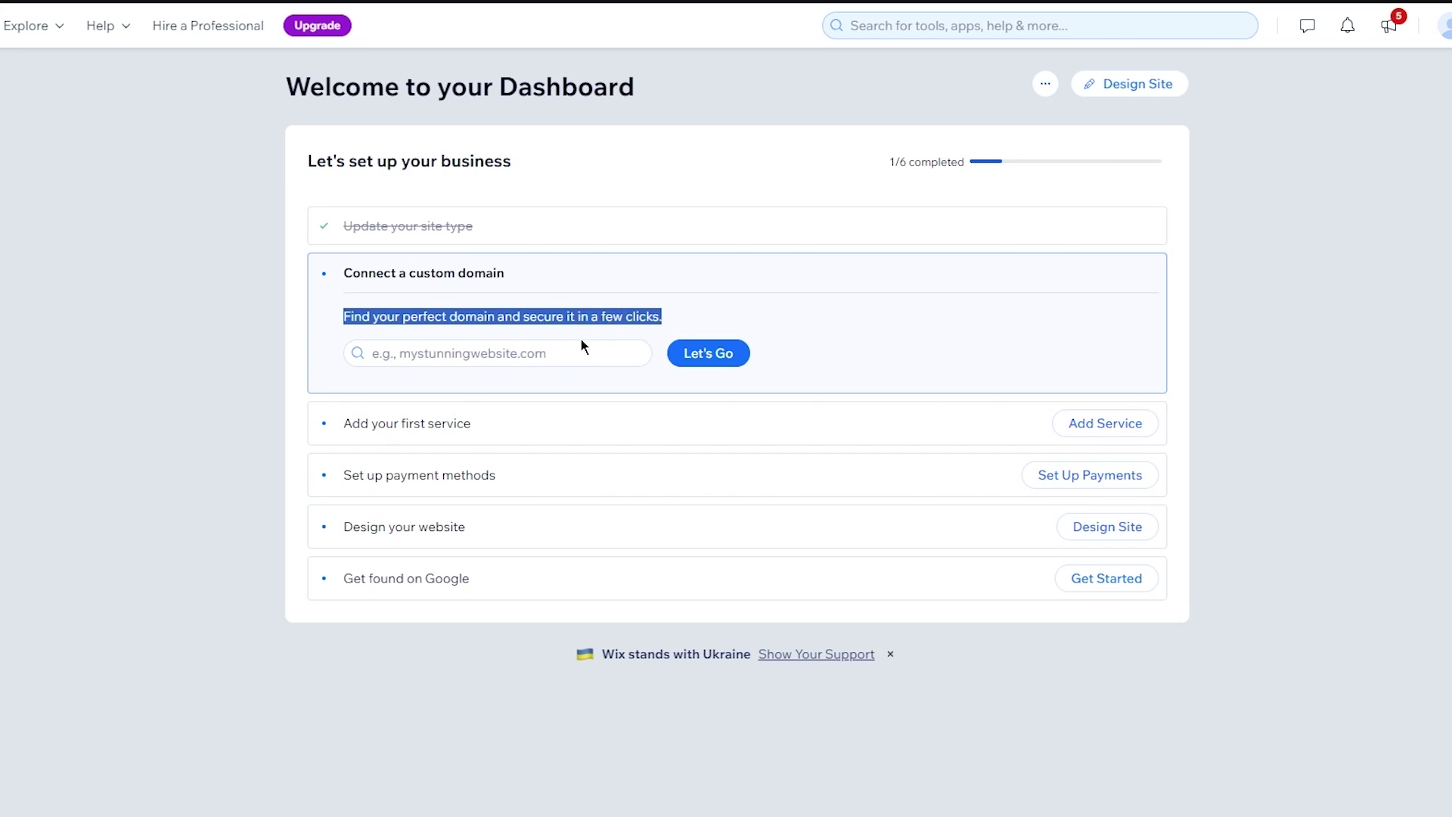
left_click(795, 331)
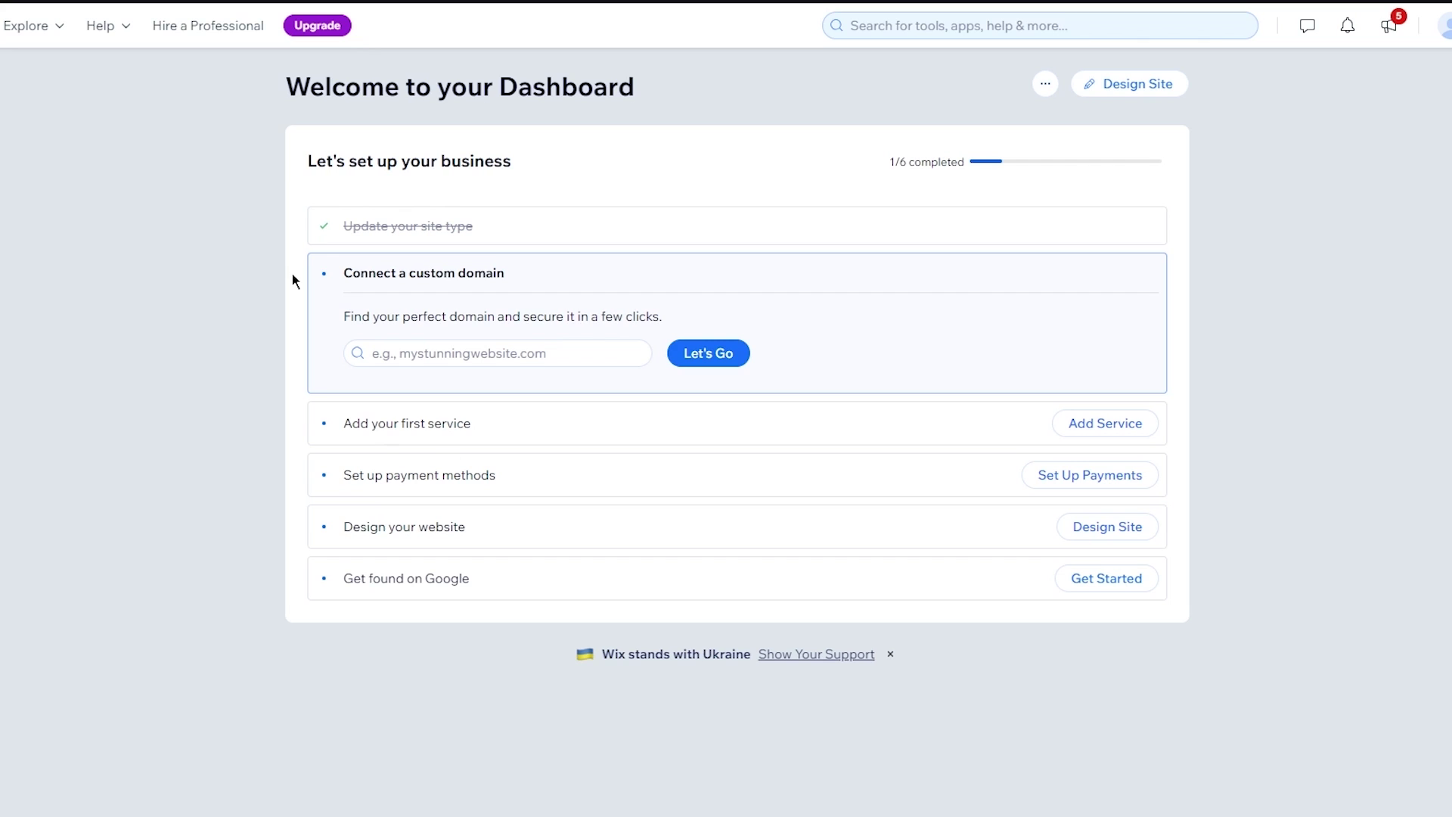
Expand 'Add your first service' and reach the Services page listing both services.
left_click(565, 448)
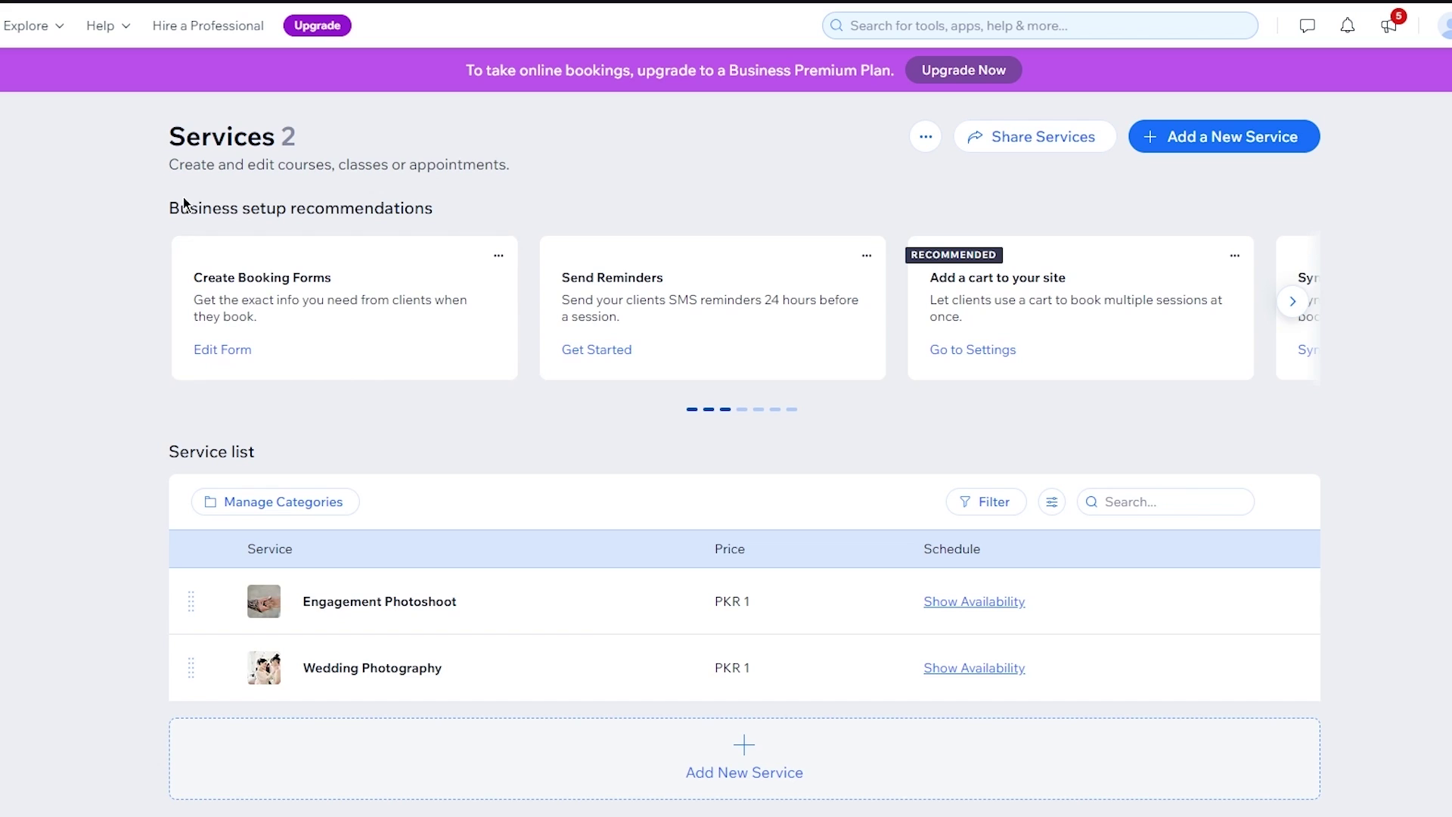
left_click_drag(160, 209, 459, 211)
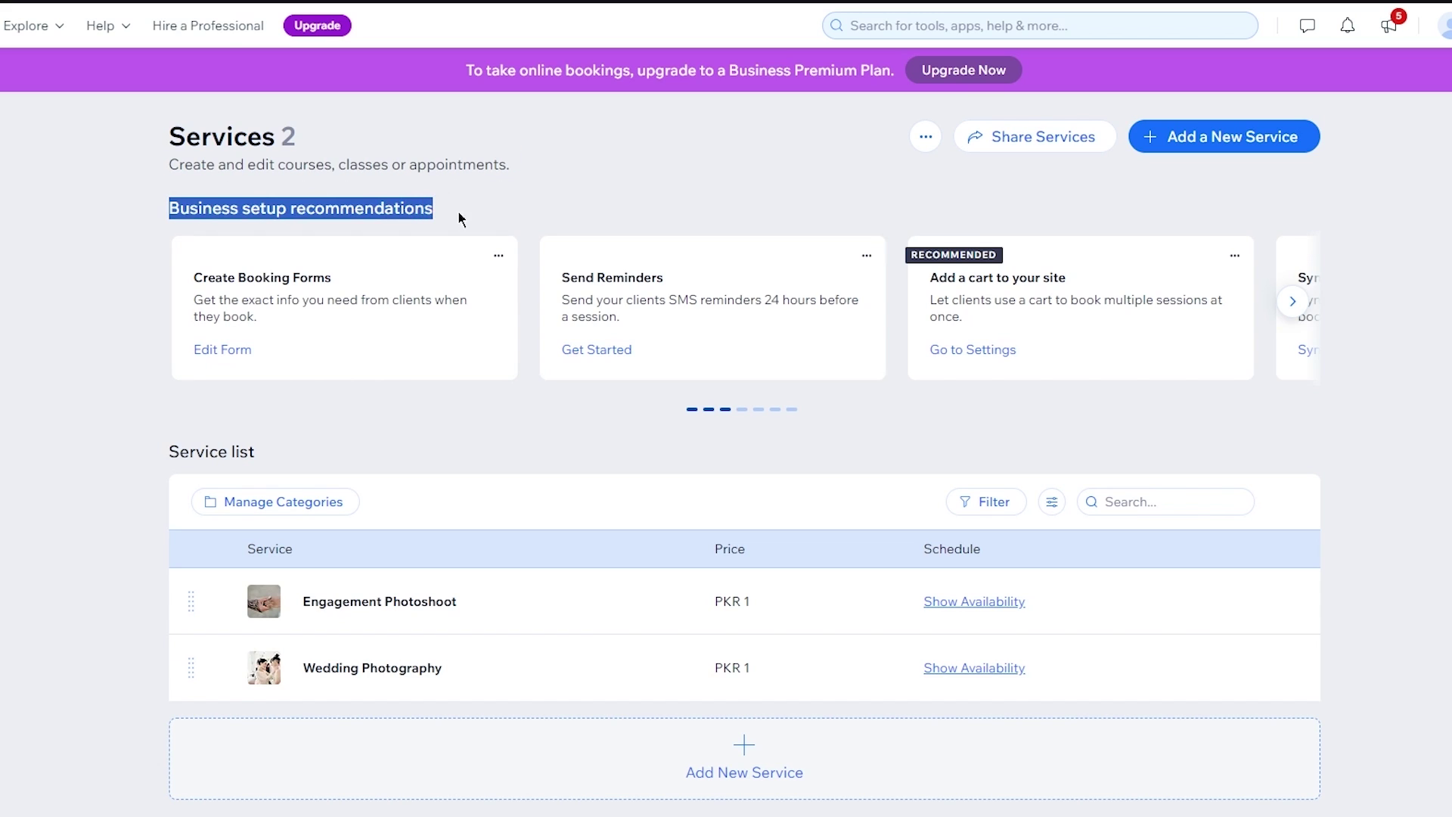
left_click(545, 214)
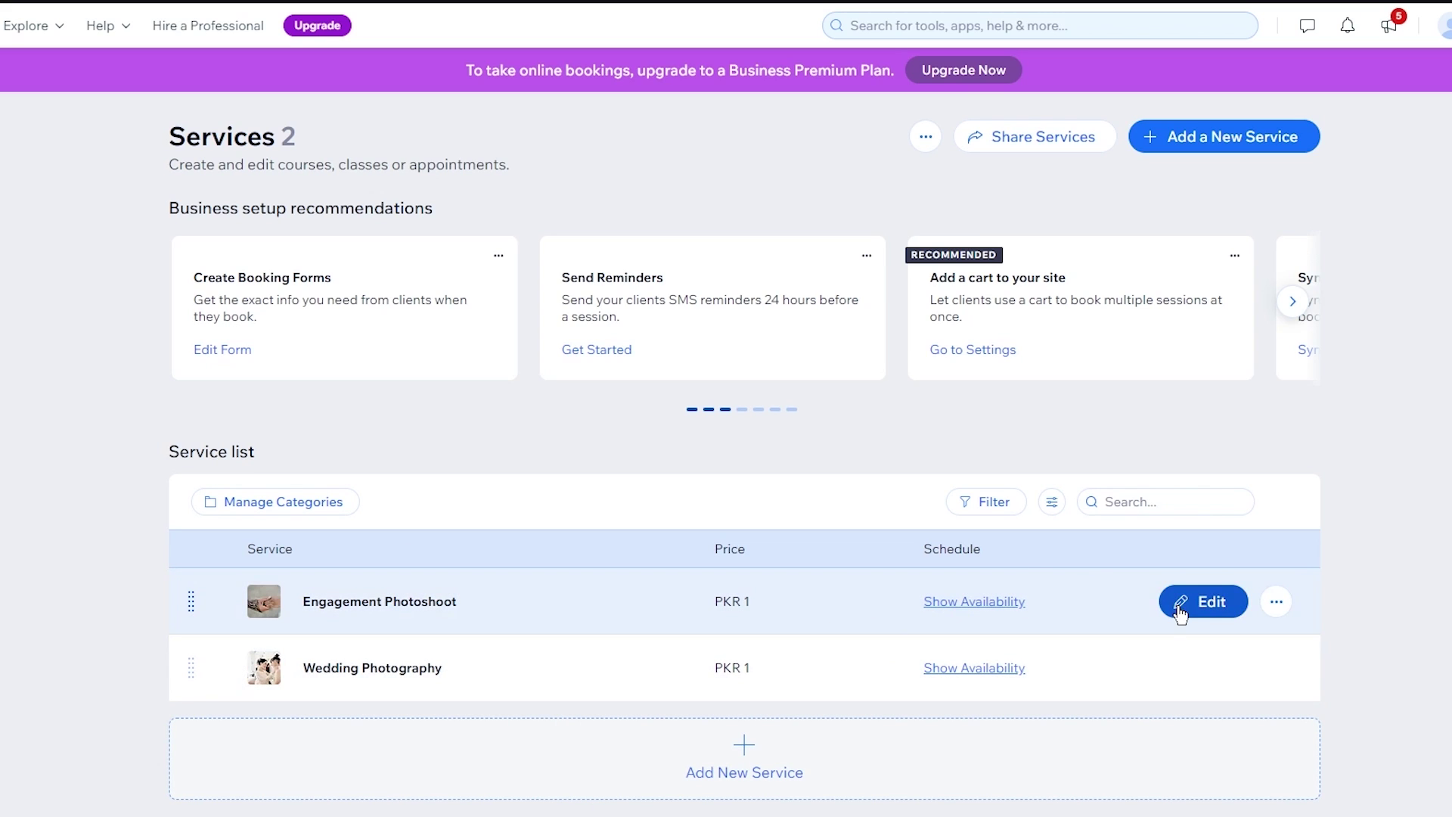
Edit Engagement Photoshoot and enter the tagline 'best photographers in town'.
left_click(1180, 612)
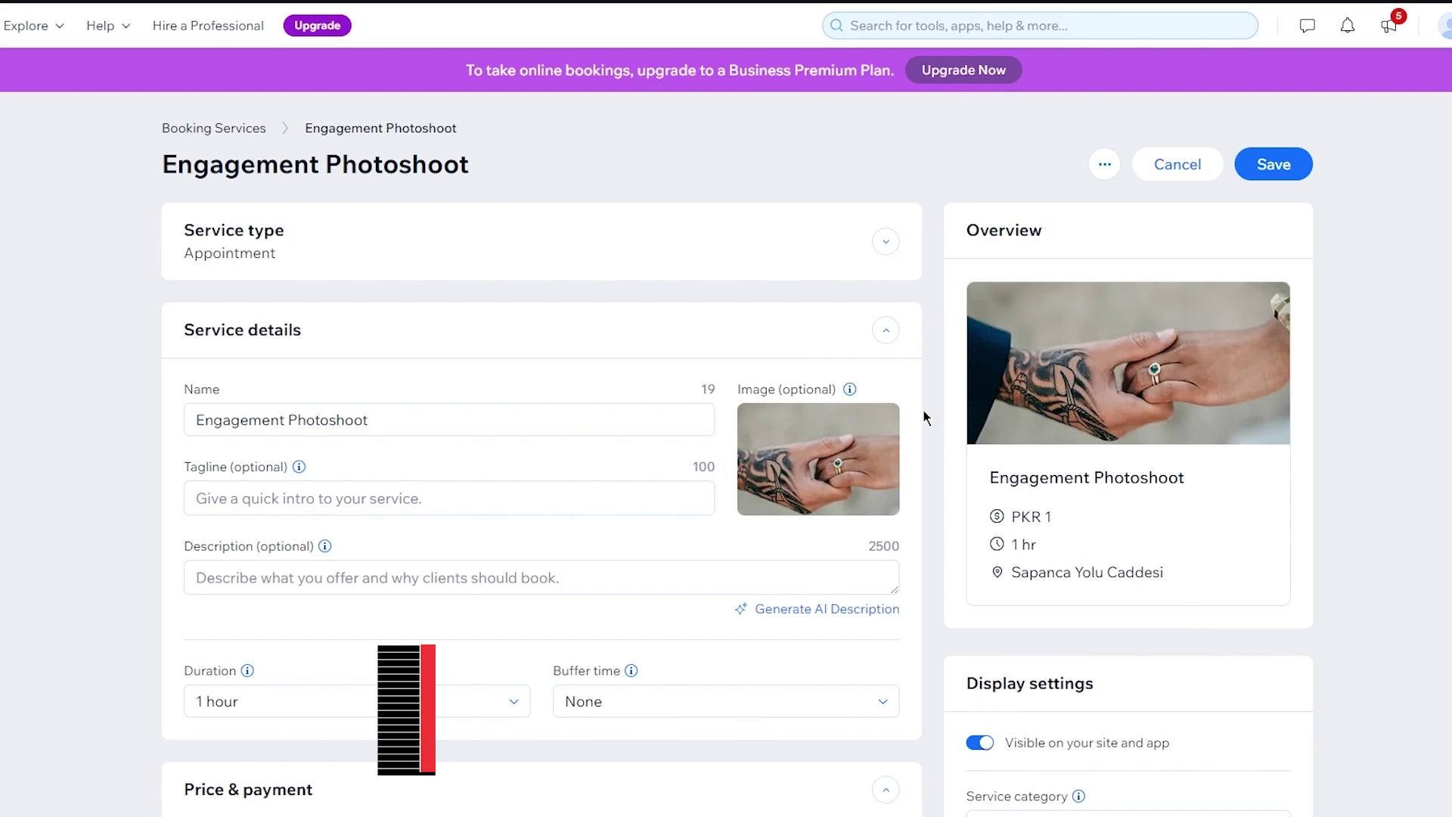
left_click(406, 497)
scroll(406, 487, "down", 2)
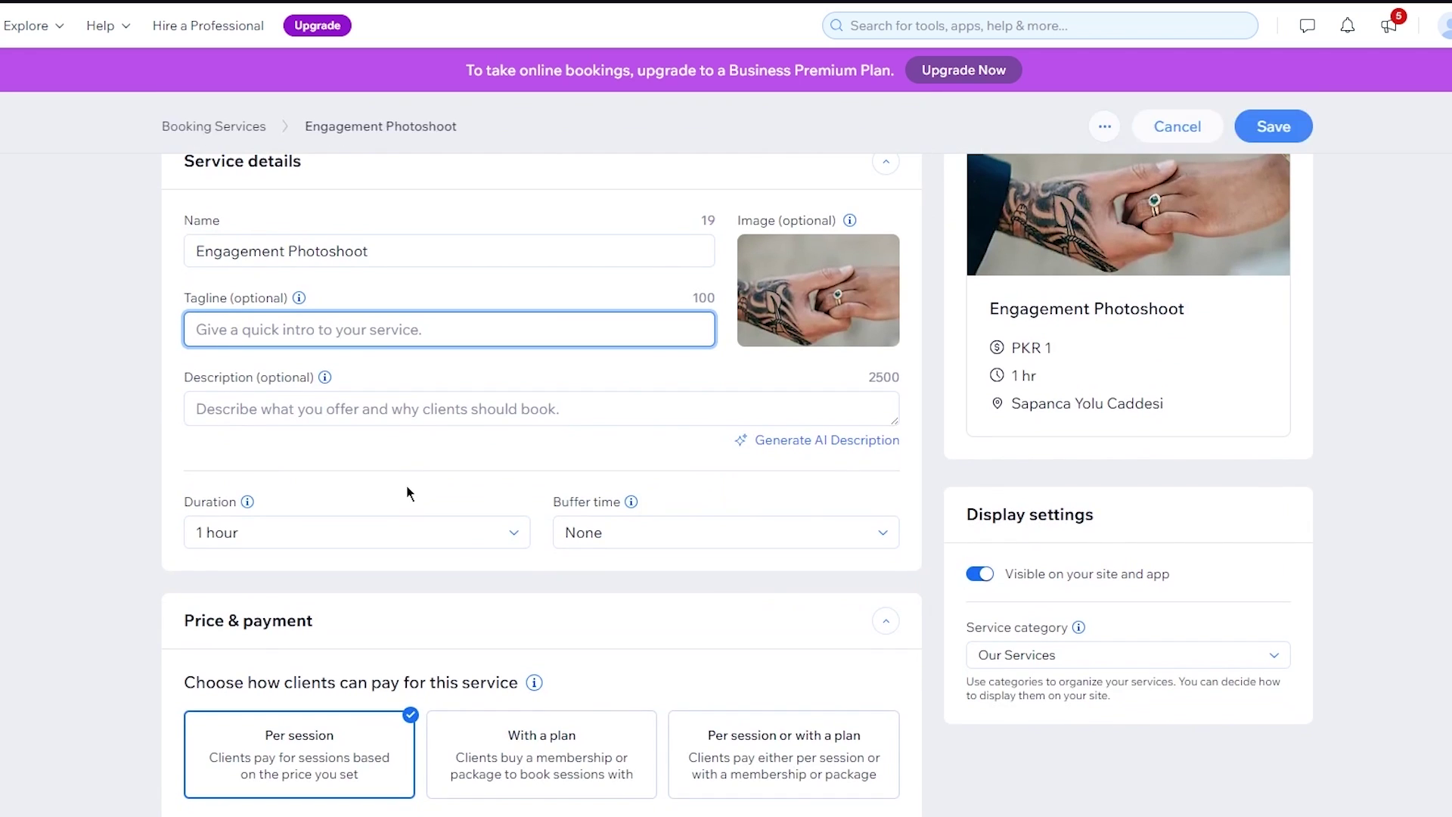
type("ijij")
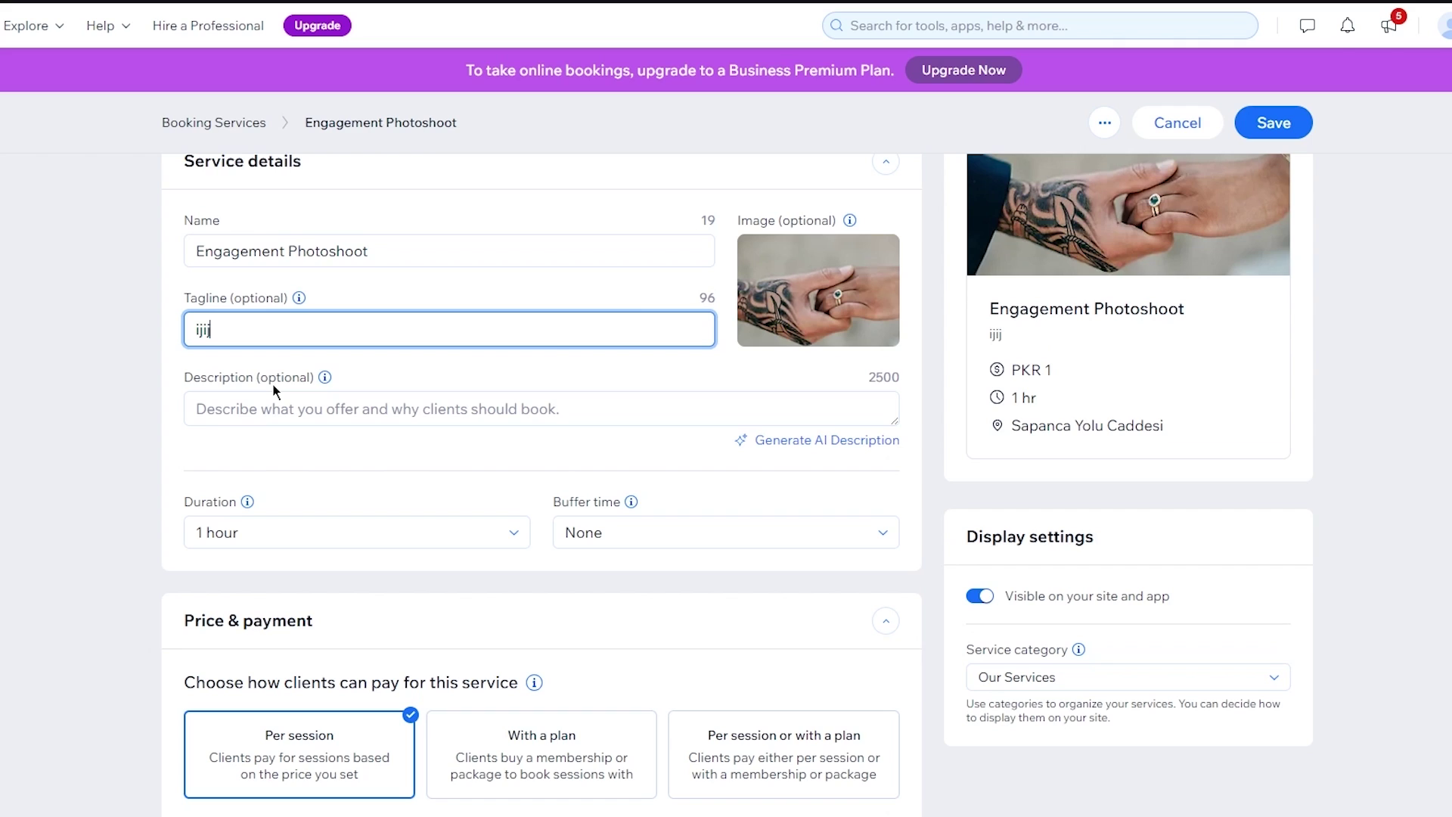
key("BackSpace")
key("BackSpace")
key("BackSpace")
key("BackSpace")
type("best photo")
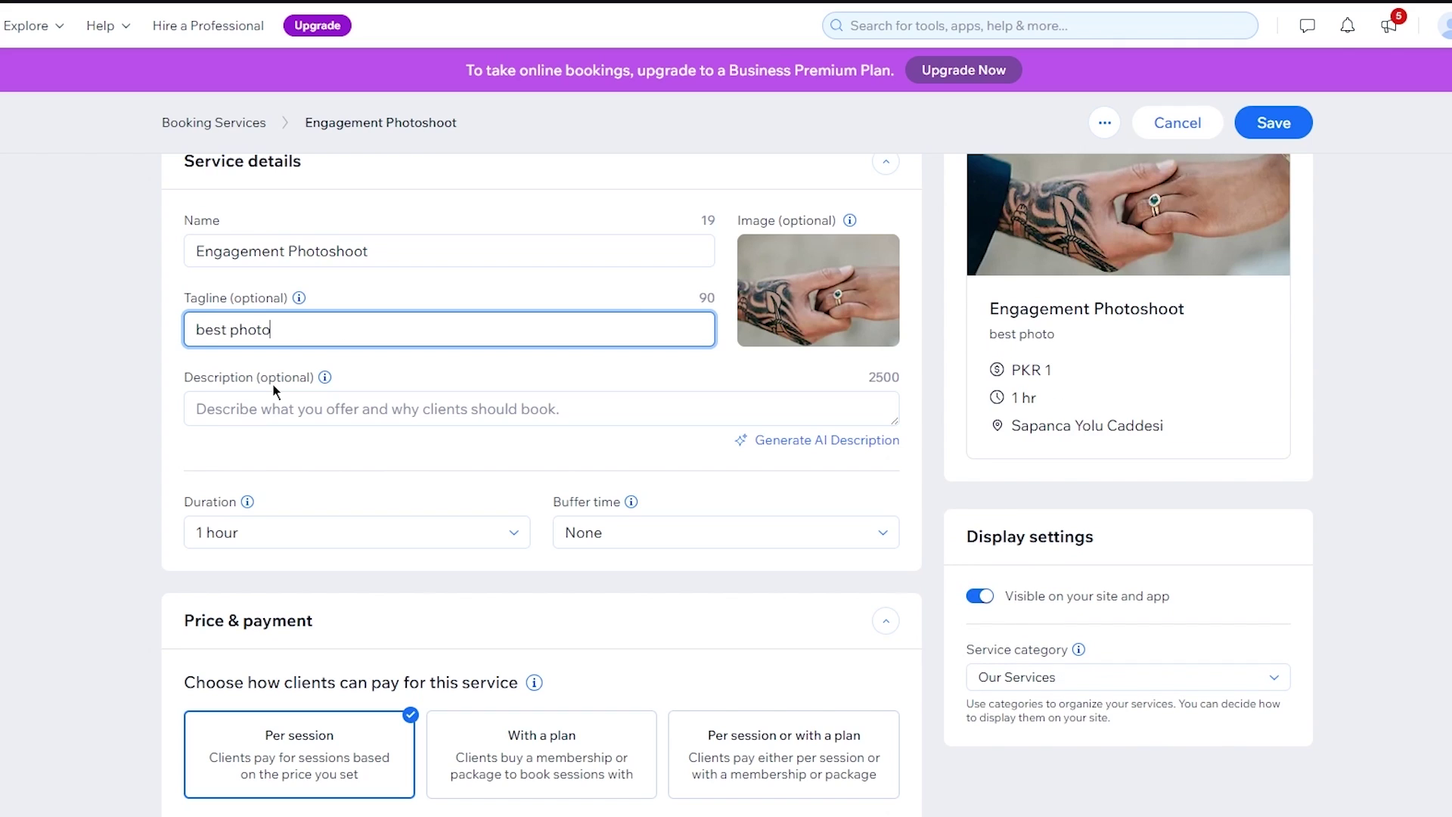
type("graphers in t")
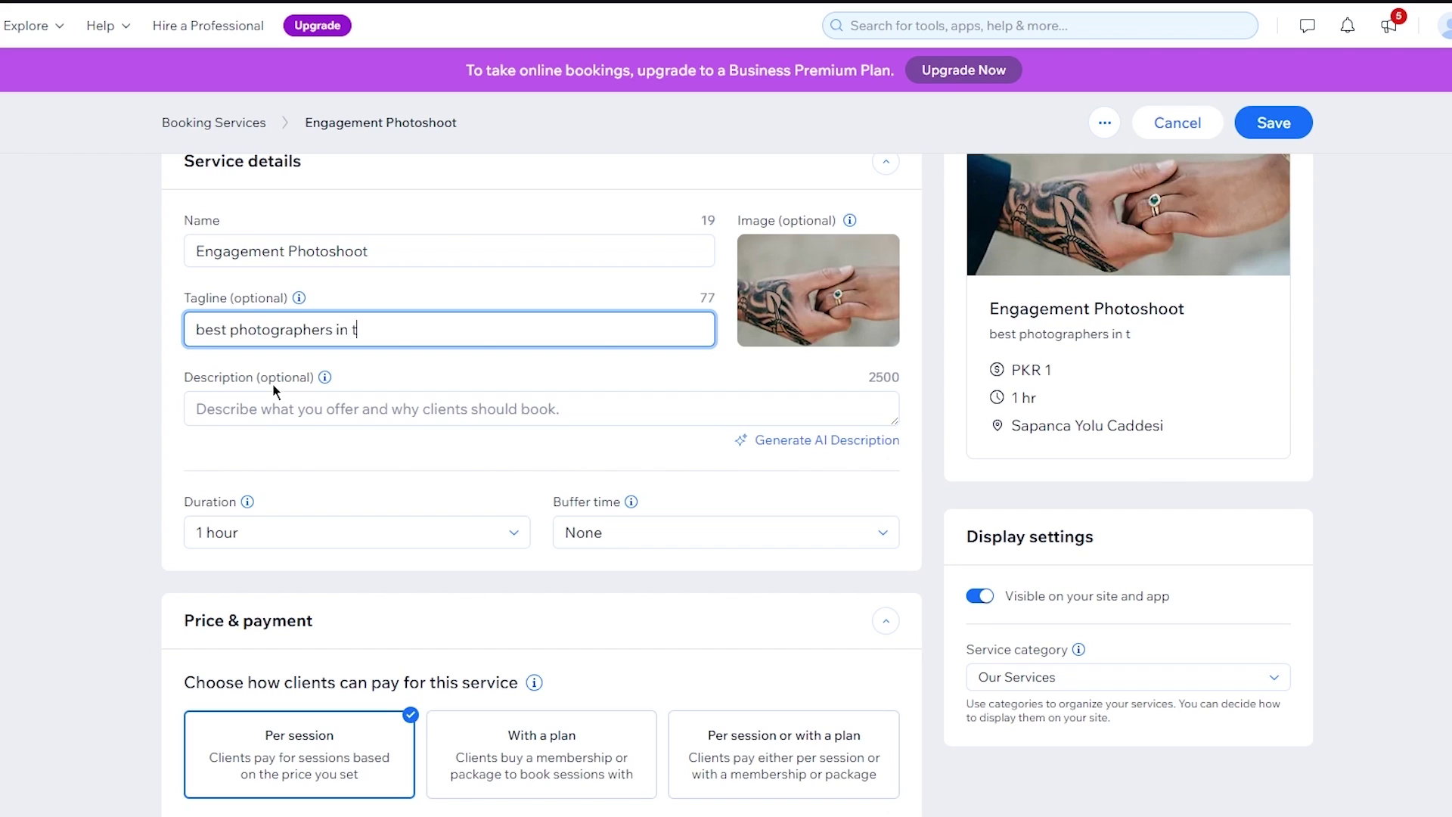
type("own")
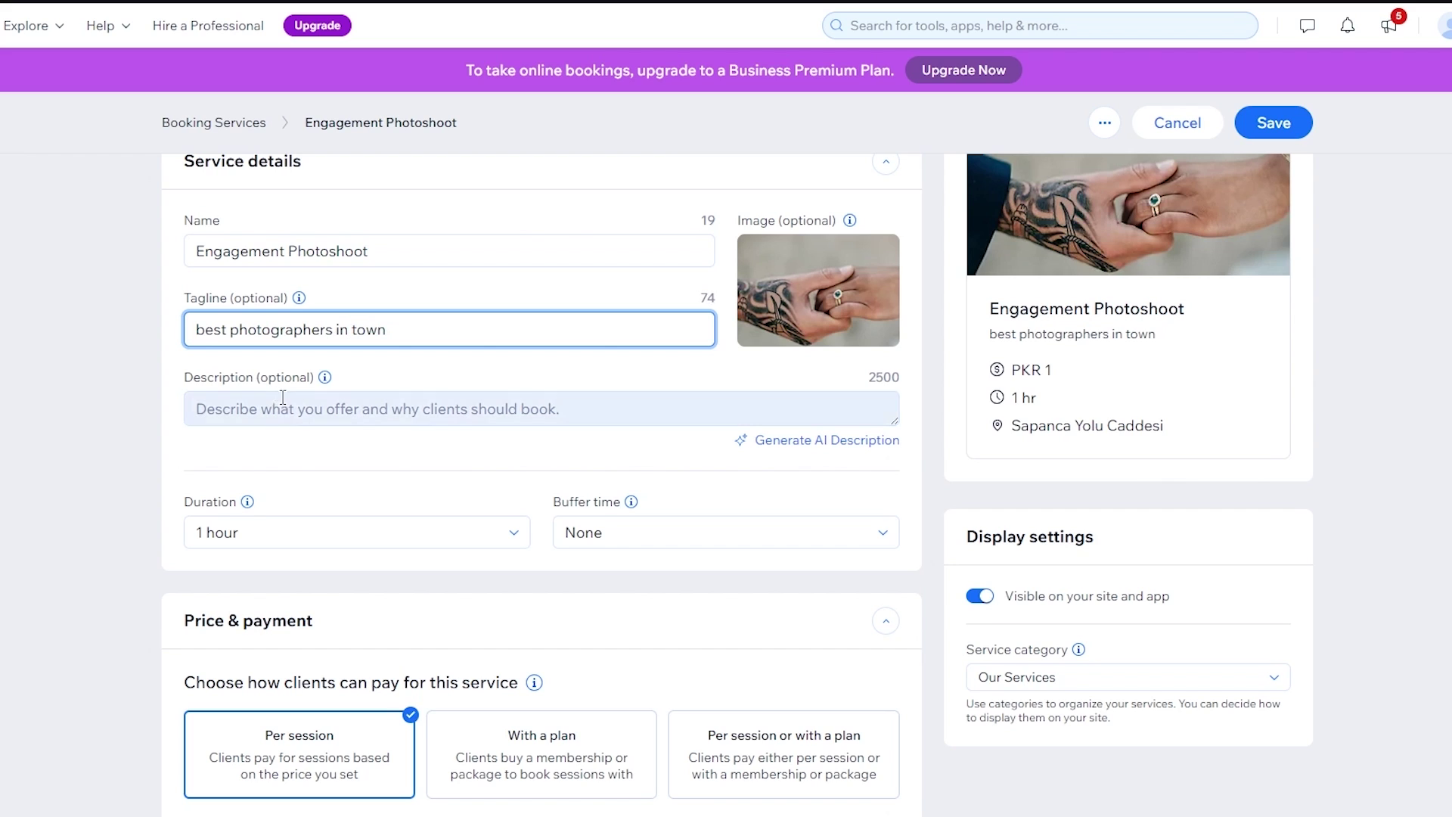
Fill the Engagement Photoshoot description with the first AI-generated option.
scroll(418, 397, "down", 2)
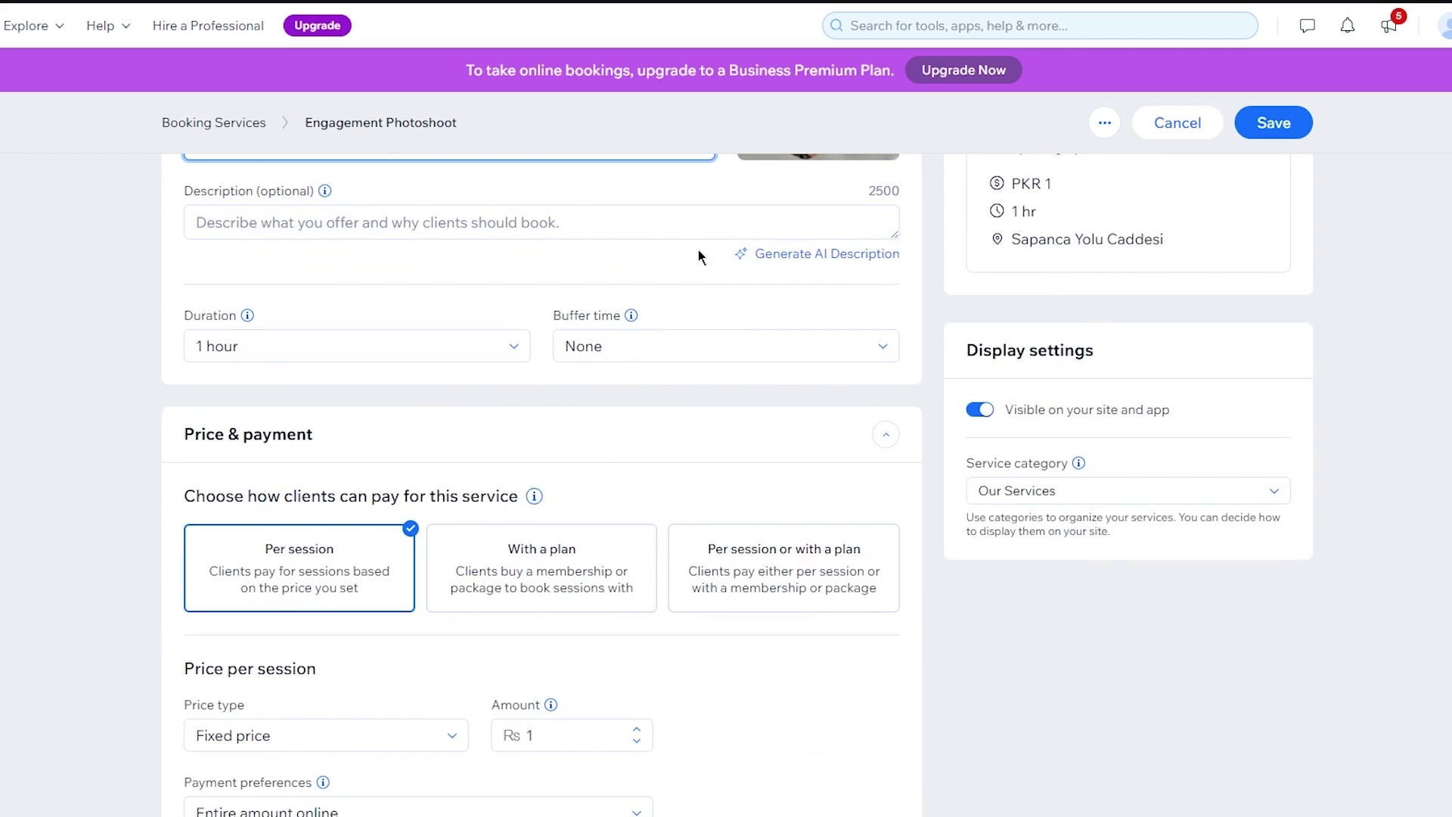
left_click(775, 254)
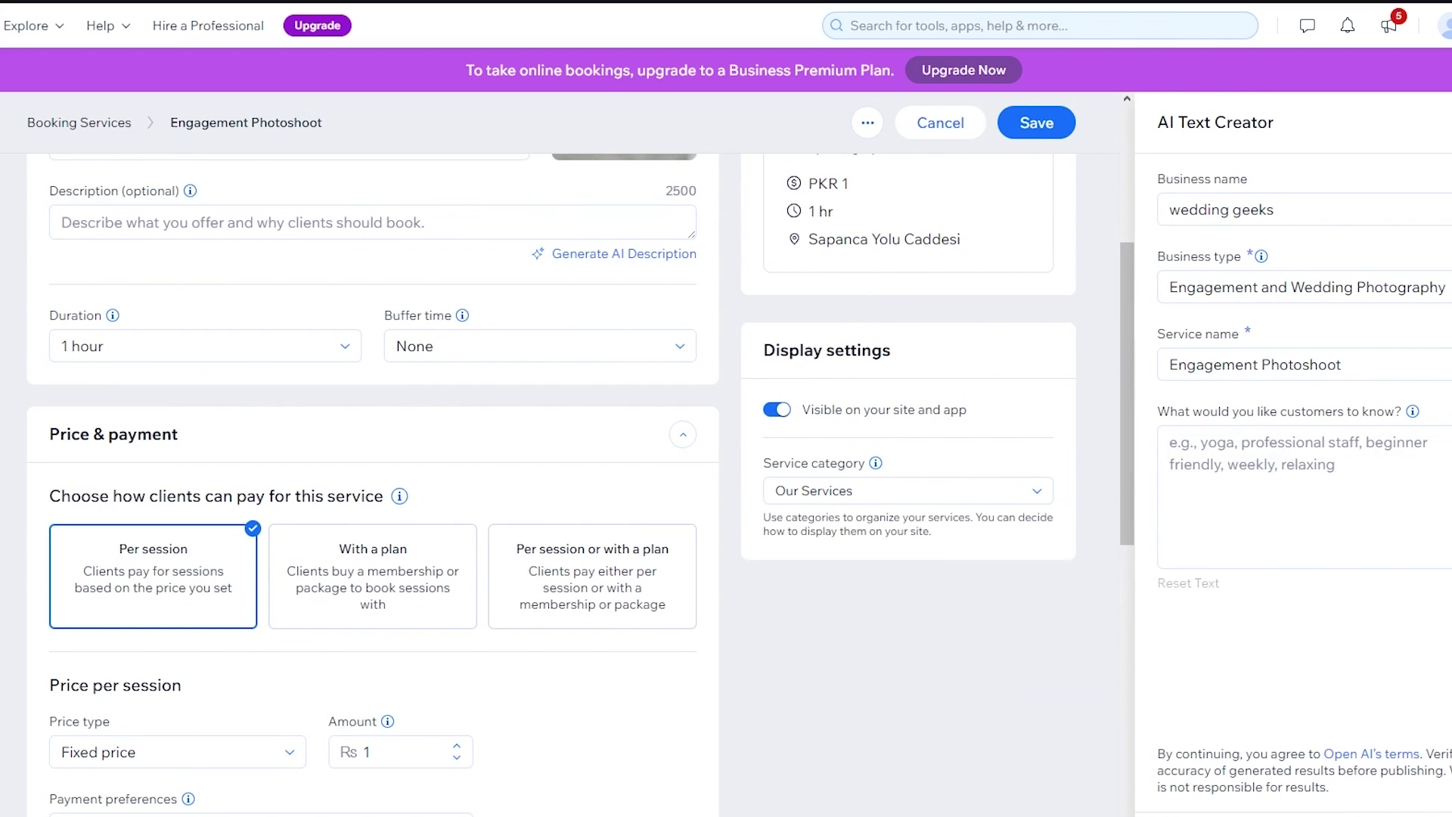
left_click(1390, 808)
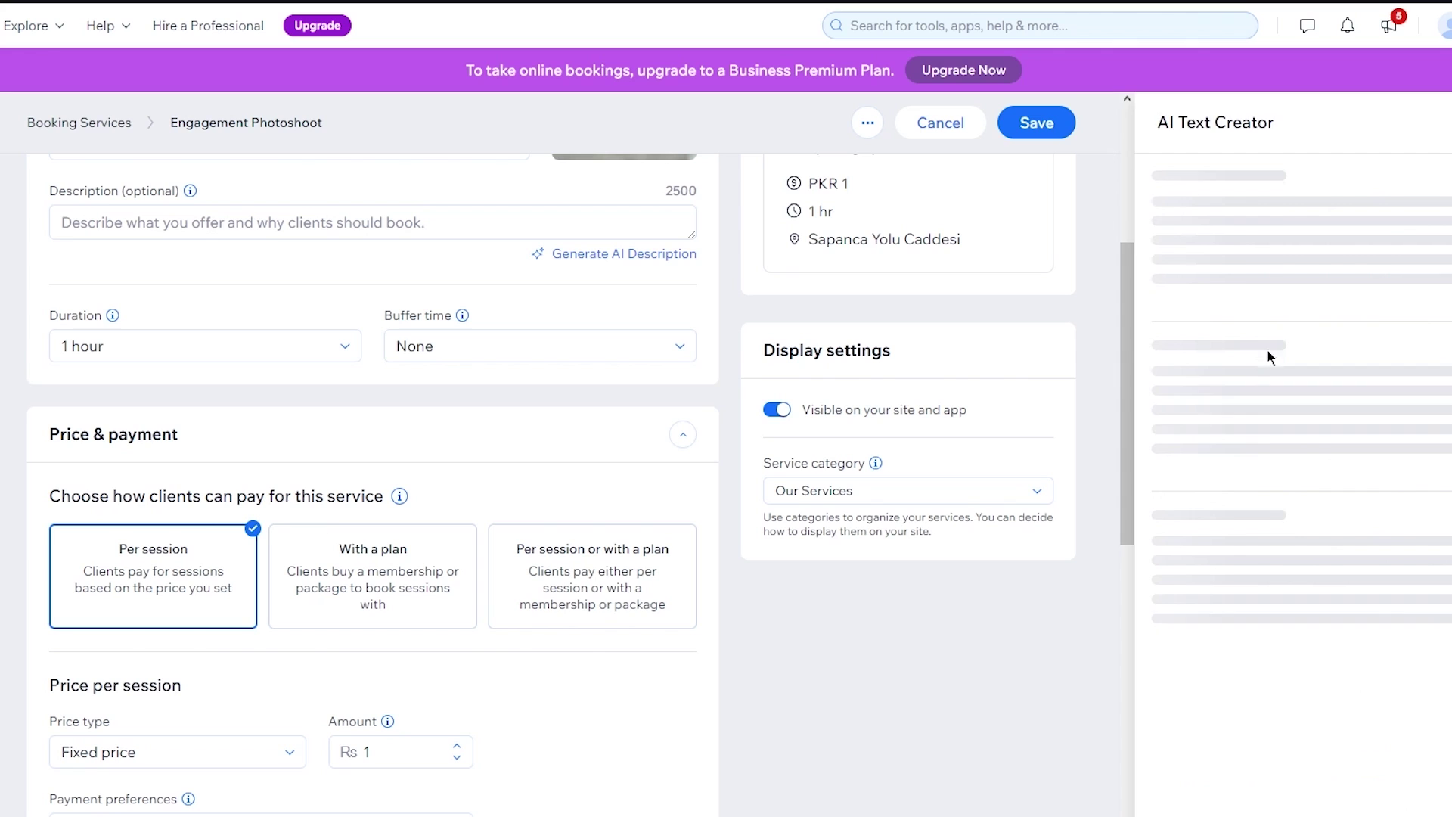
left_click(1431, 369)
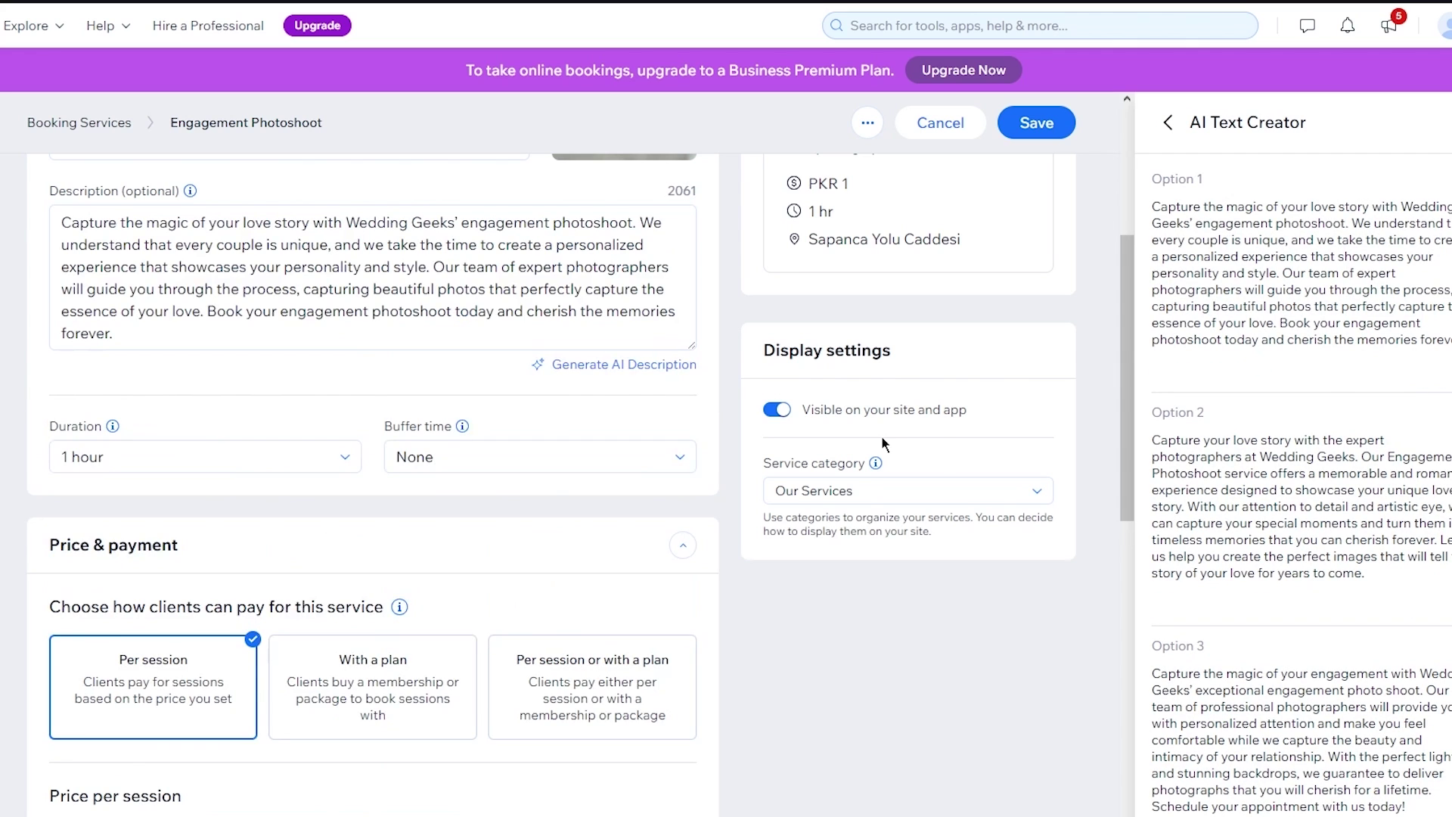
Set a custom session duration of 5 hours.
scroll(507, 448, "down", 2)
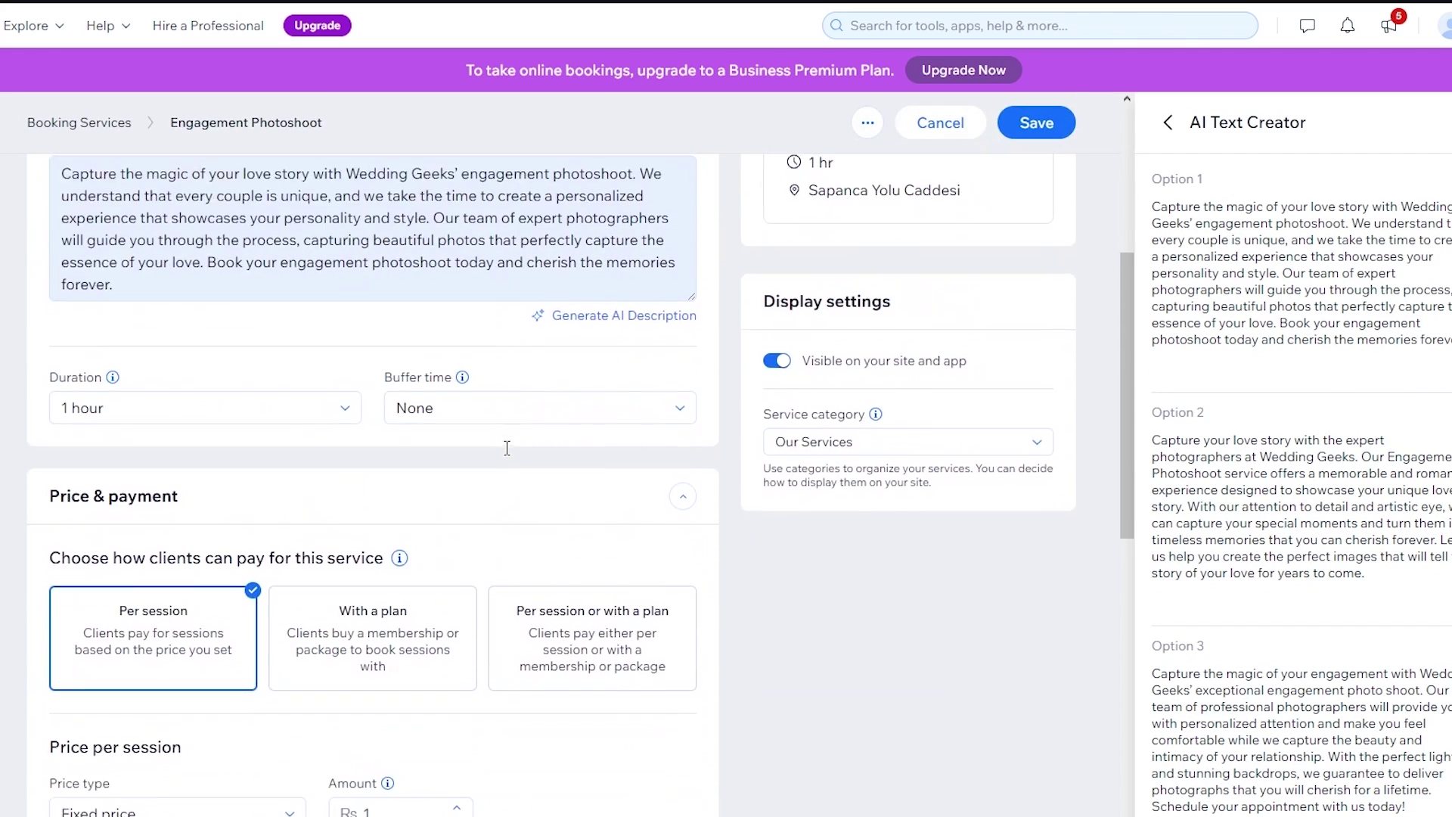
left_click(317, 418)
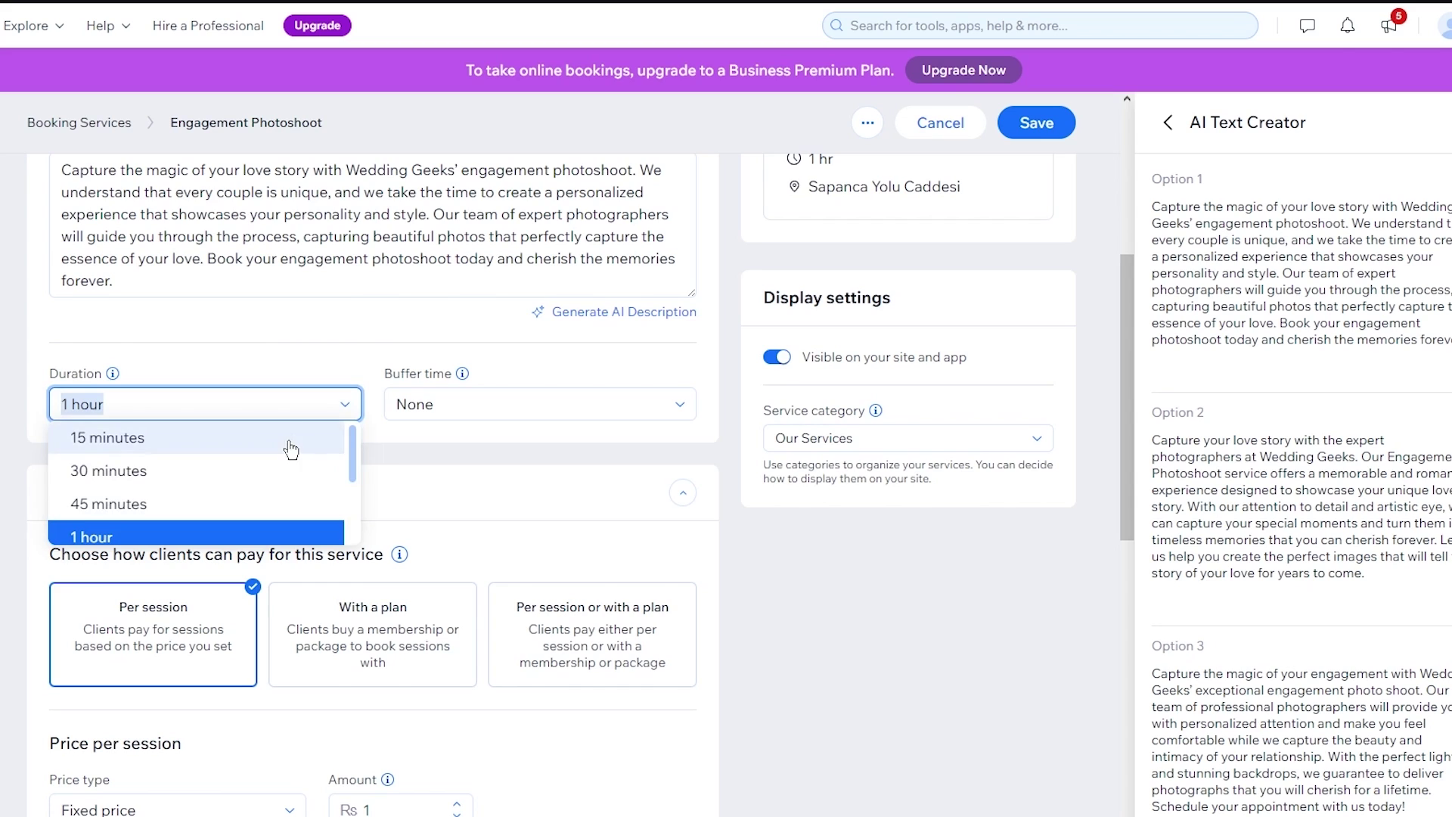
scroll(292, 444, "up", 1)
left_click(313, 492)
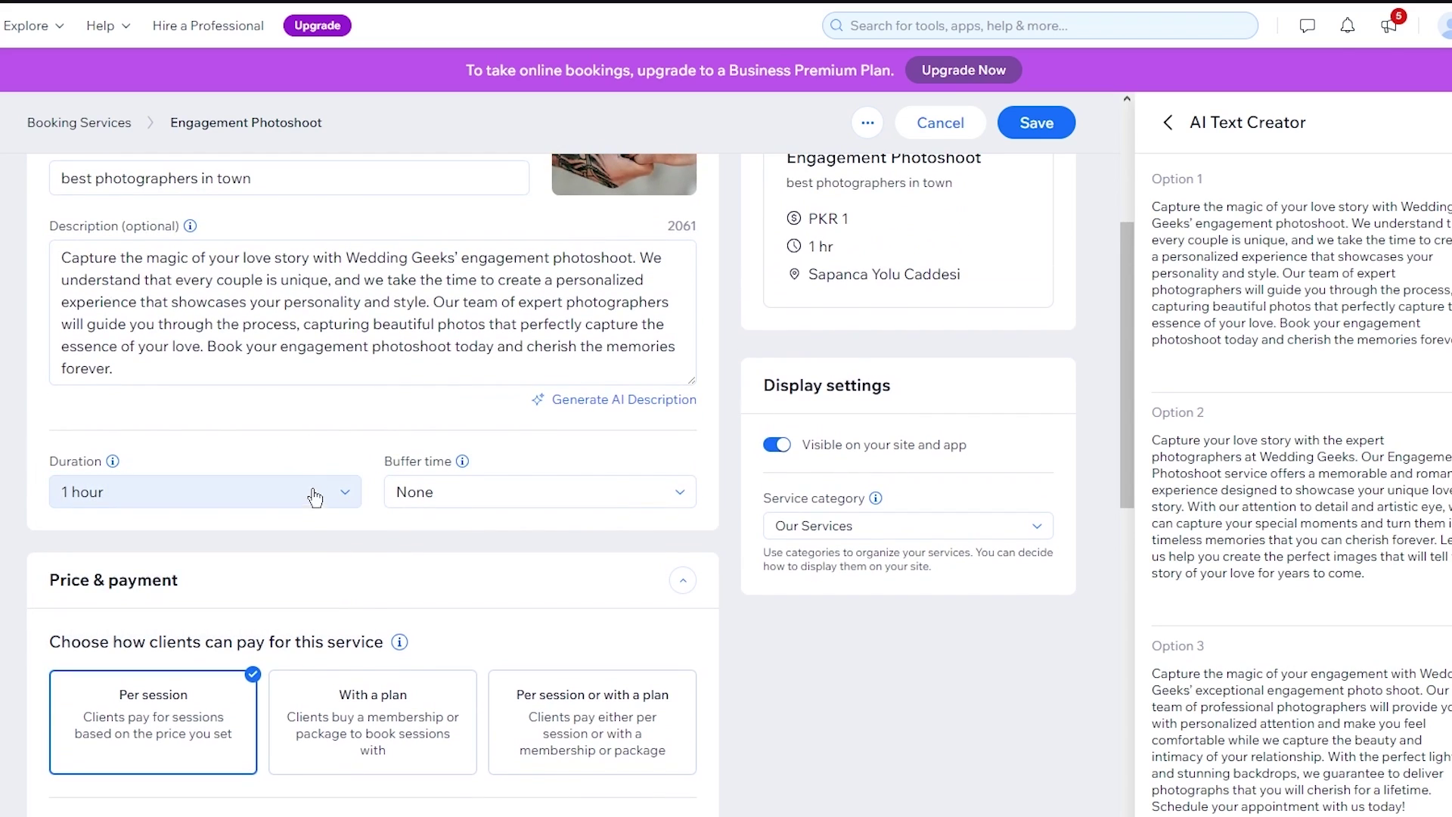
left_click(303, 493)
scroll(249, 594, "down", 2)
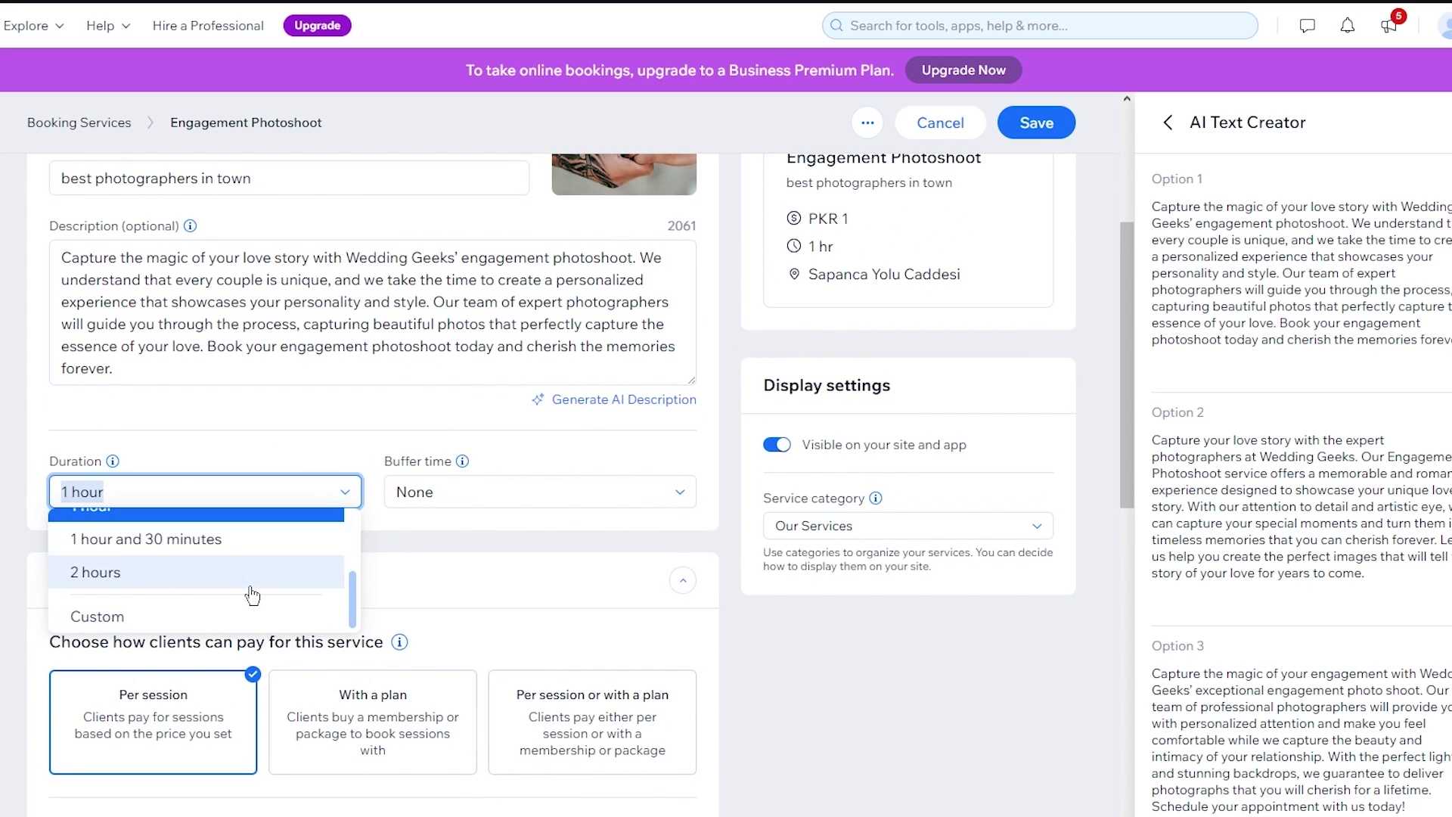
left_click(160, 617)
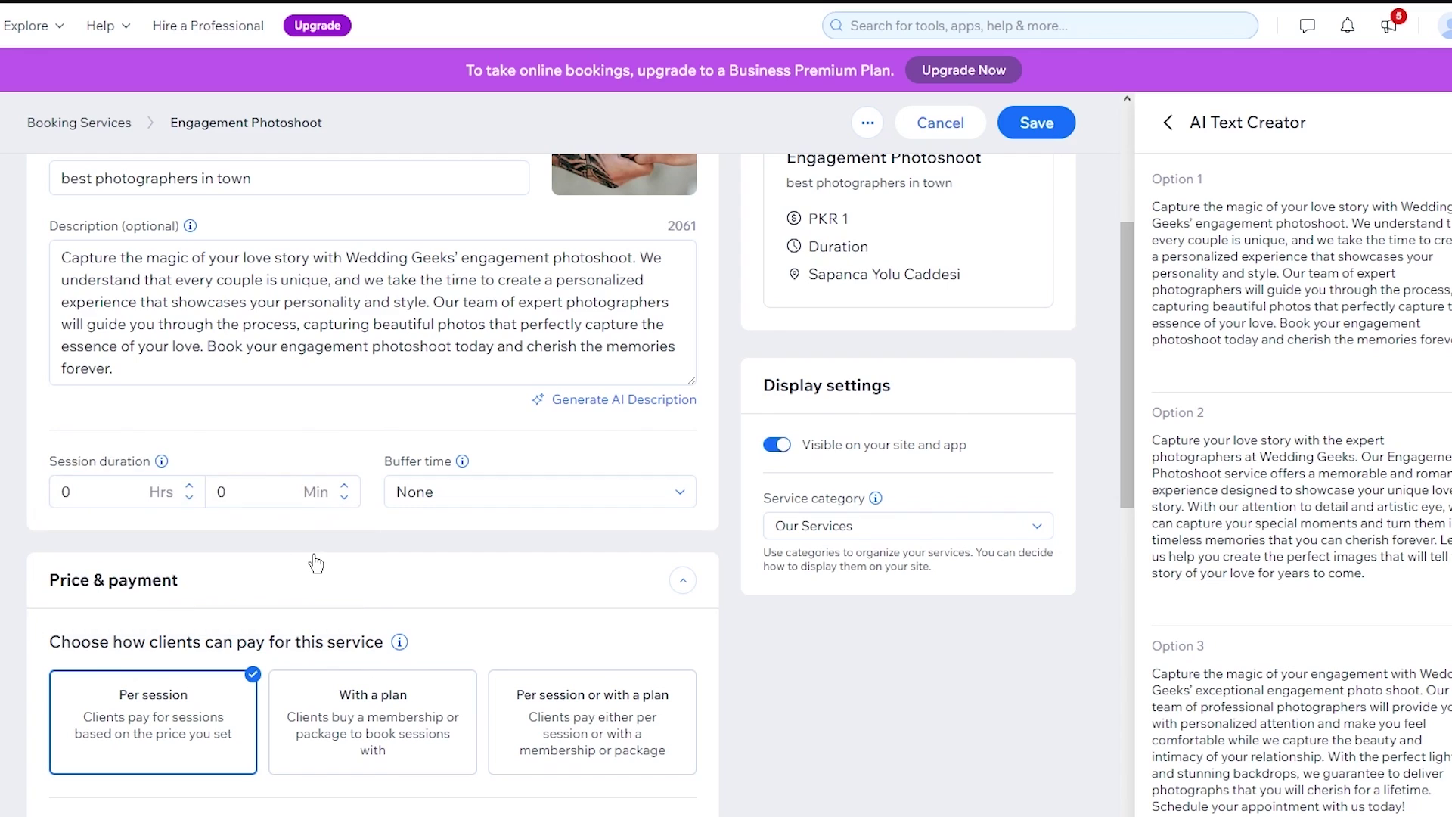
left_click(193, 486)
left_click(193, 486)
left_click(193, 486)
left_click(193, 486)
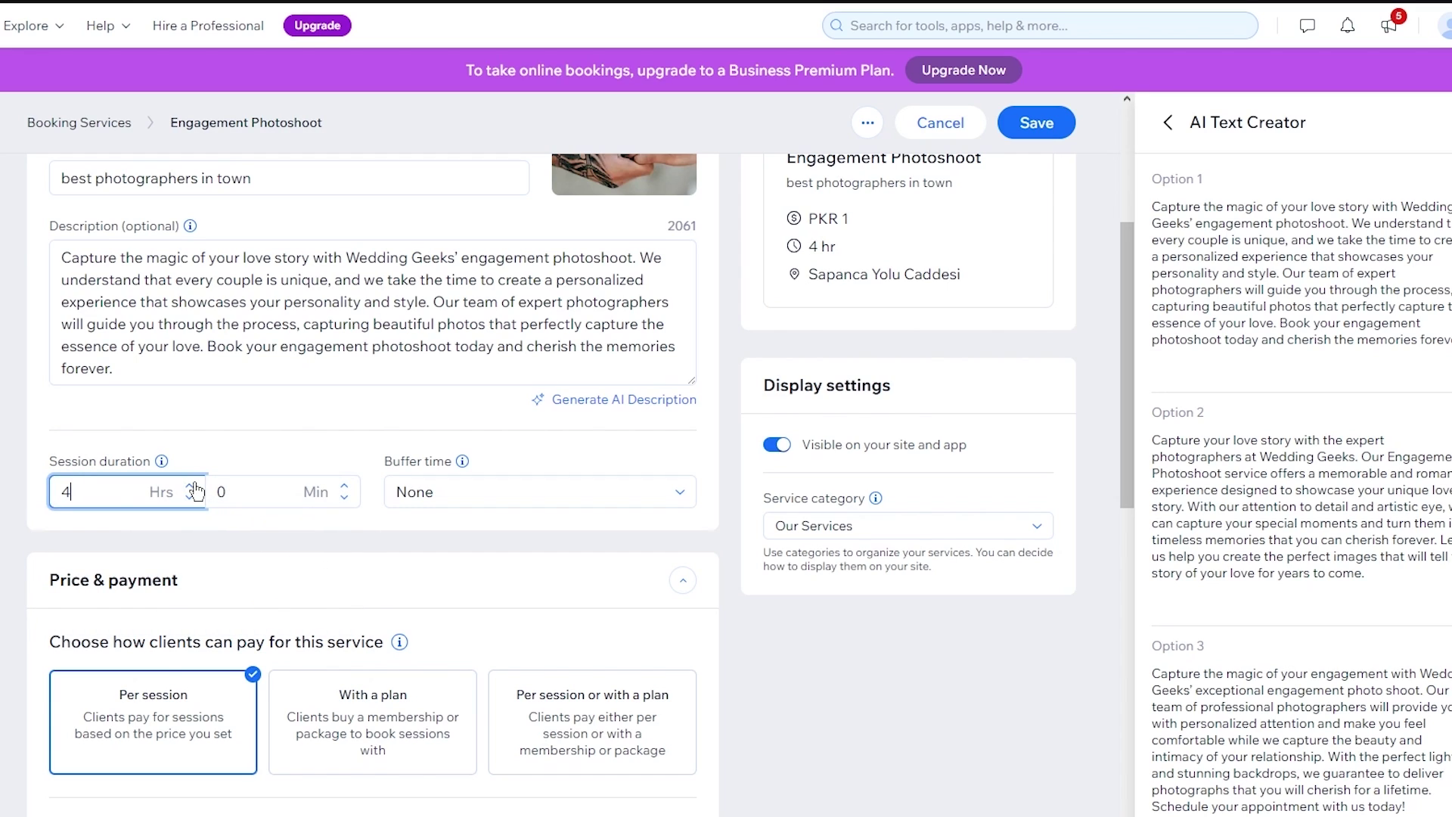
left_click(192, 487)
left_click(490, 495)
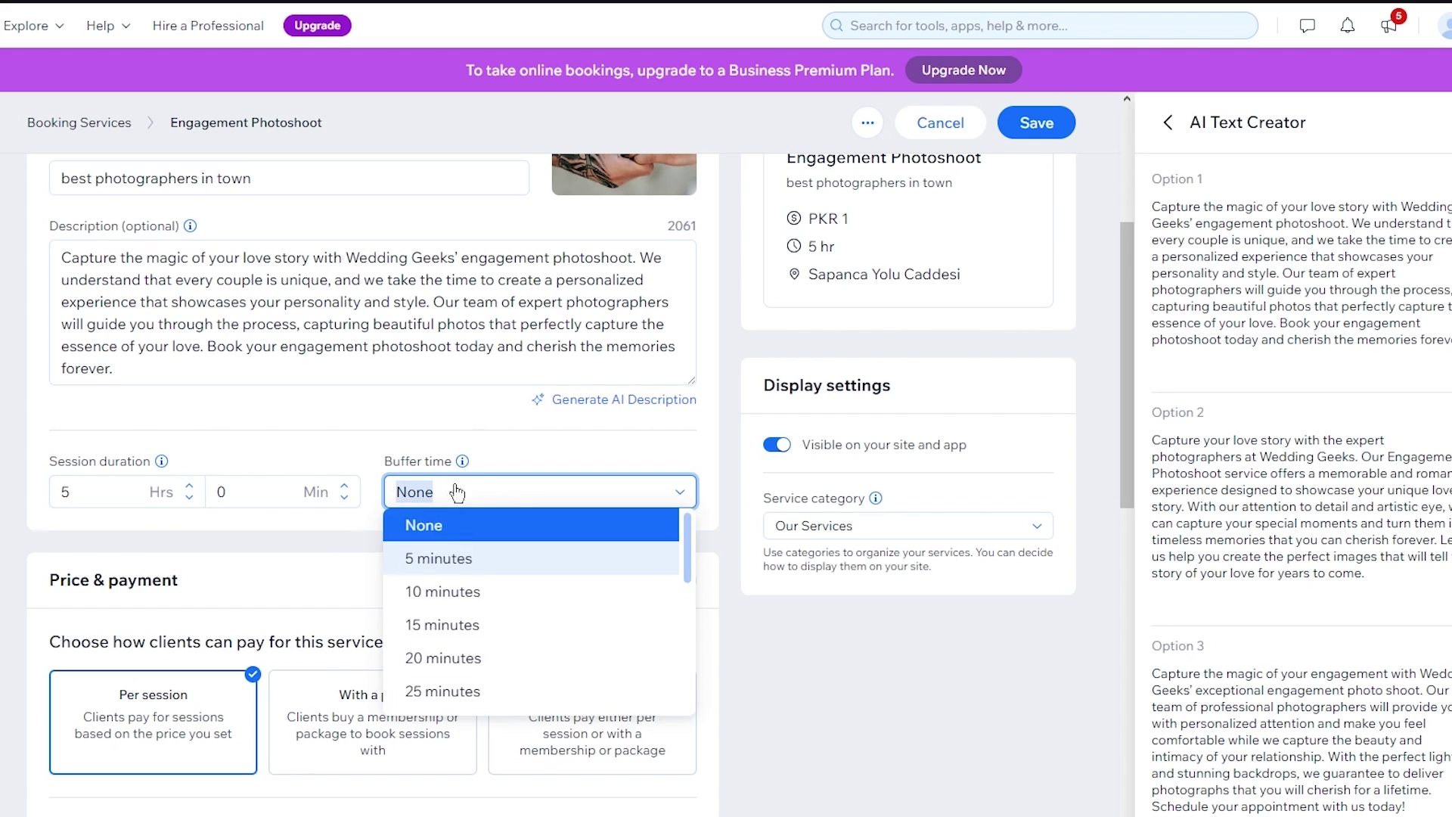
scroll(616, 440, "down", 3)
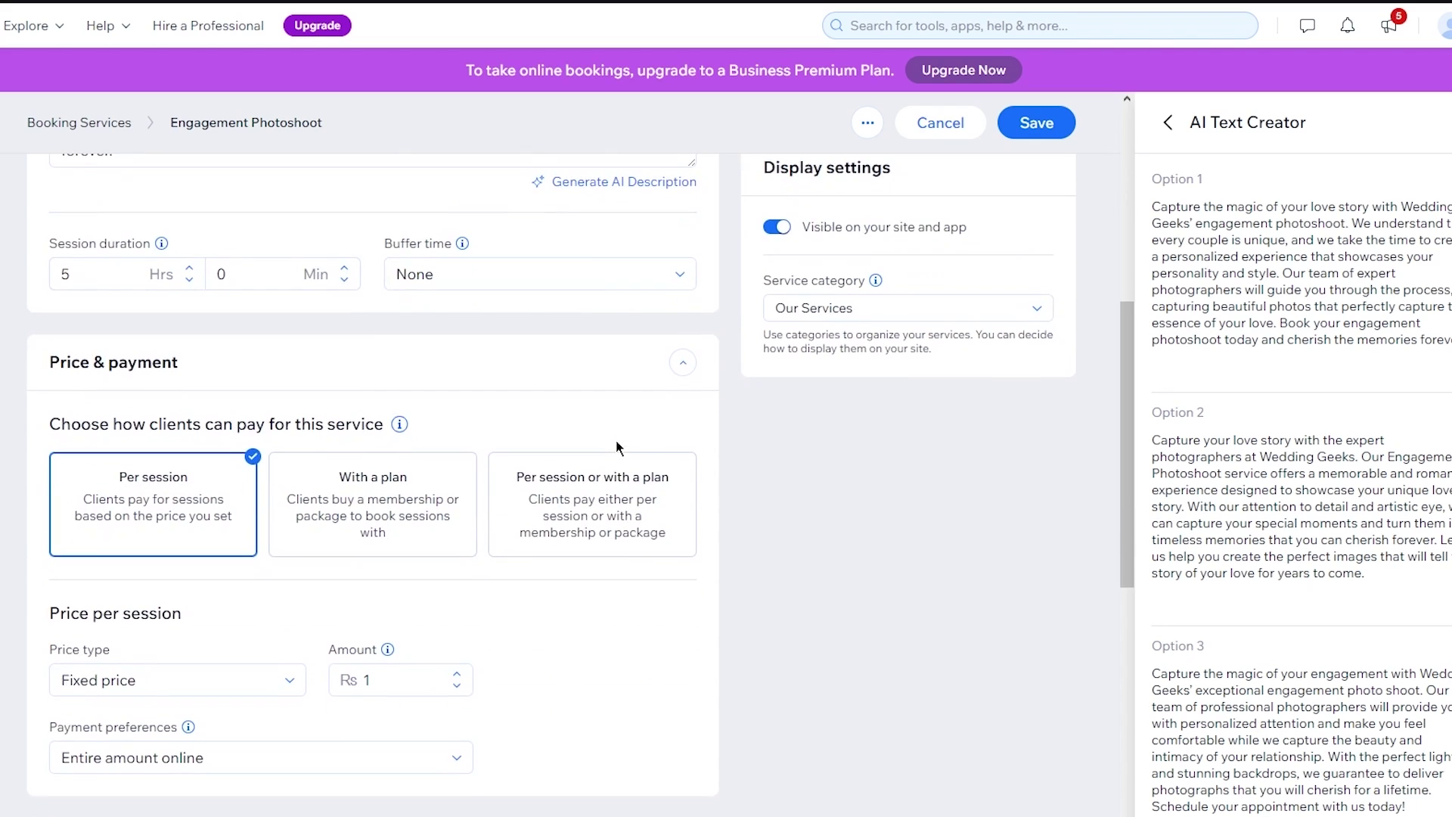
Switch payment to 'With a plan', then abandon the Package plan creation without saving one.
scroll(616, 440, "down", 2)
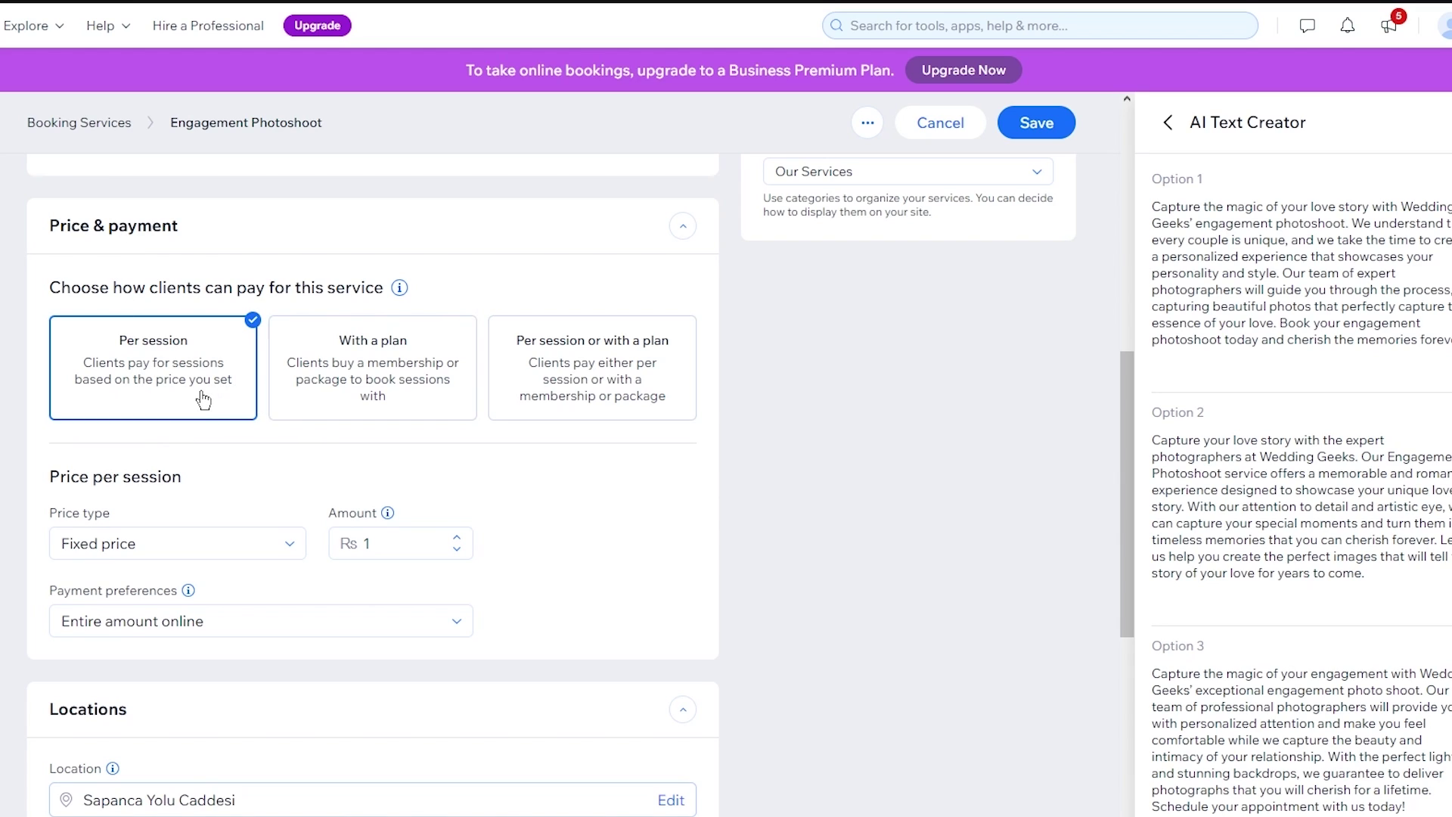
left_click(325, 371)
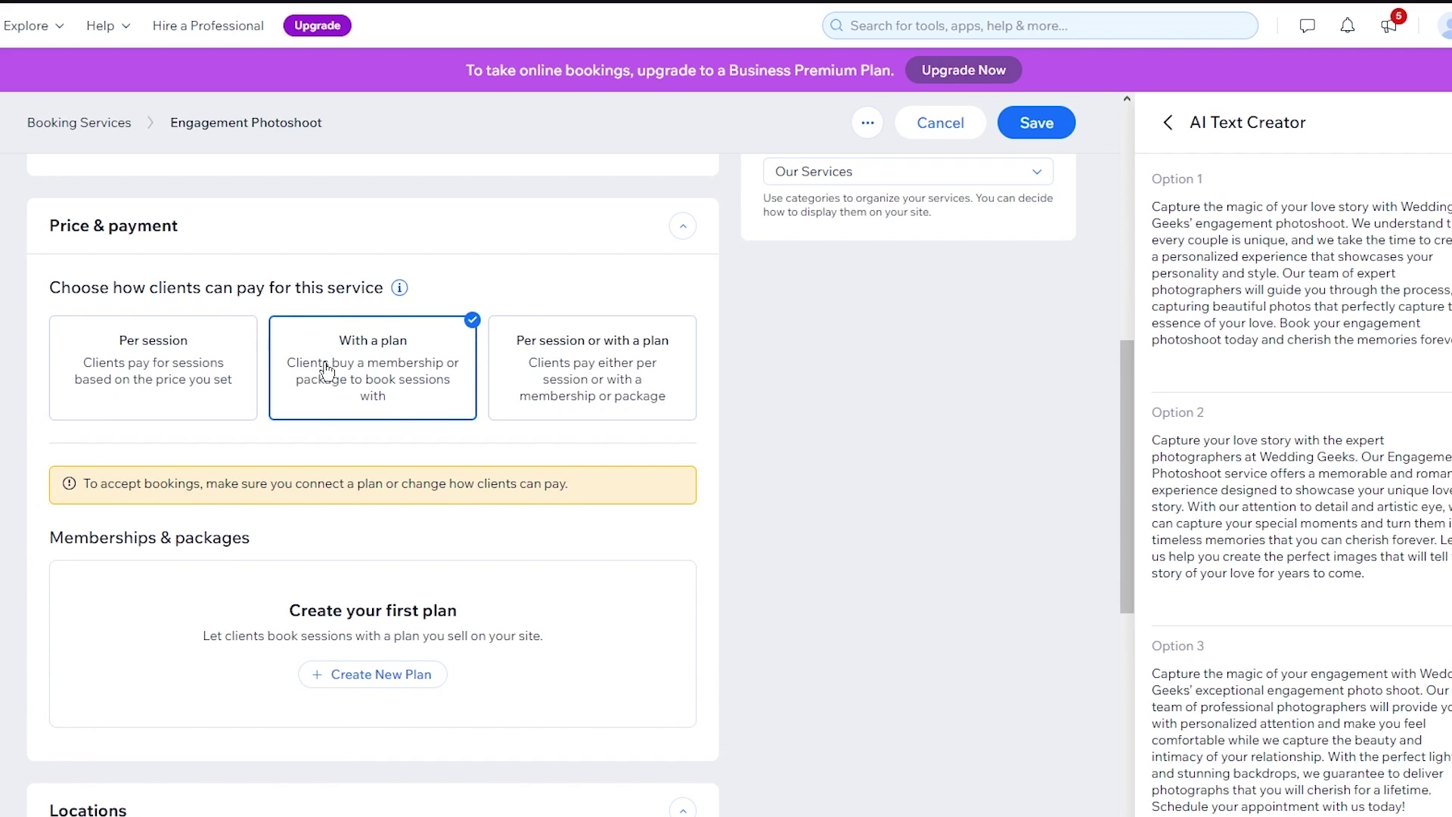
scroll(398, 333, "down", 2)
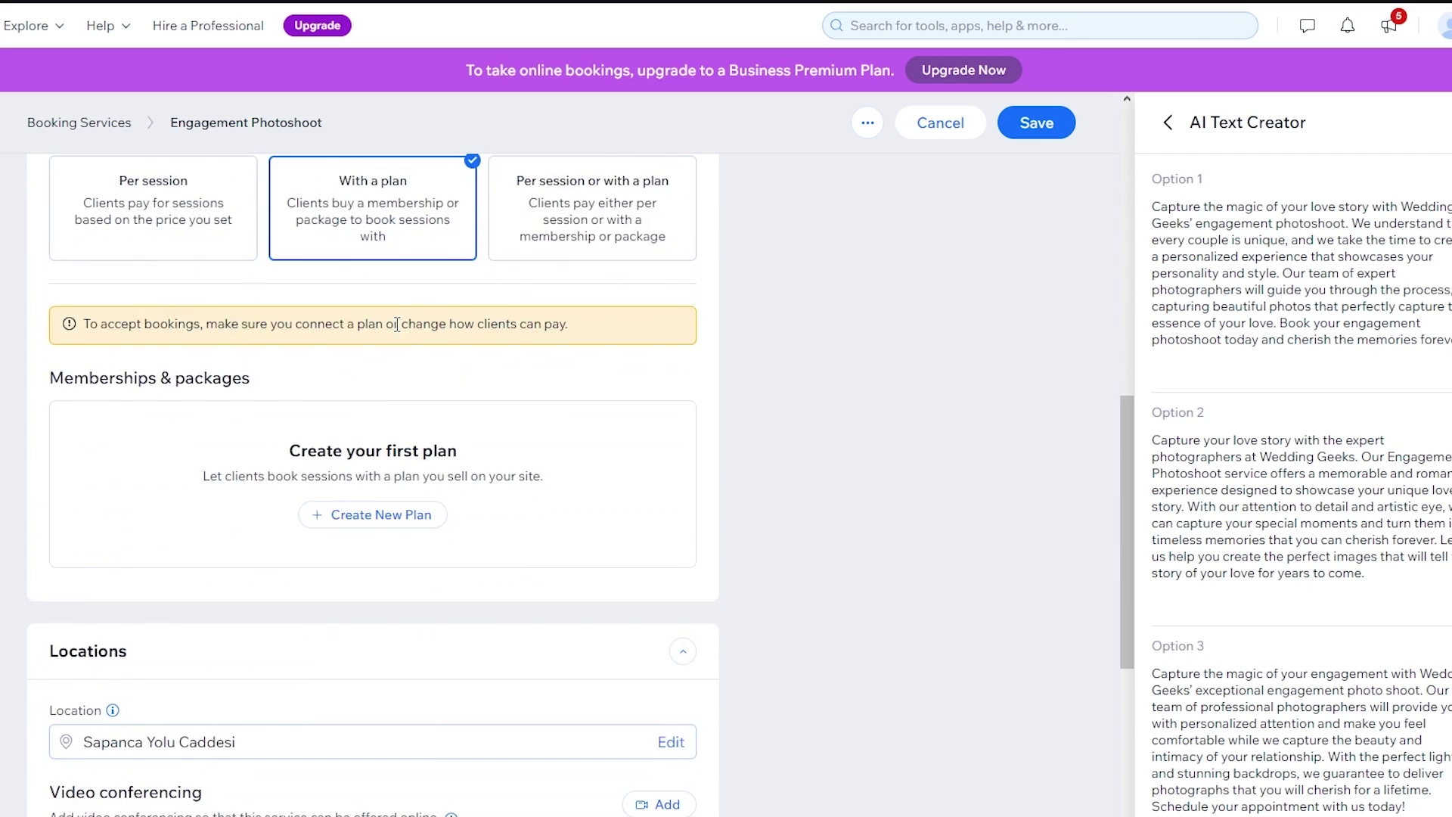
scroll(397, 326, "down", 3)
left_click(343, 347)
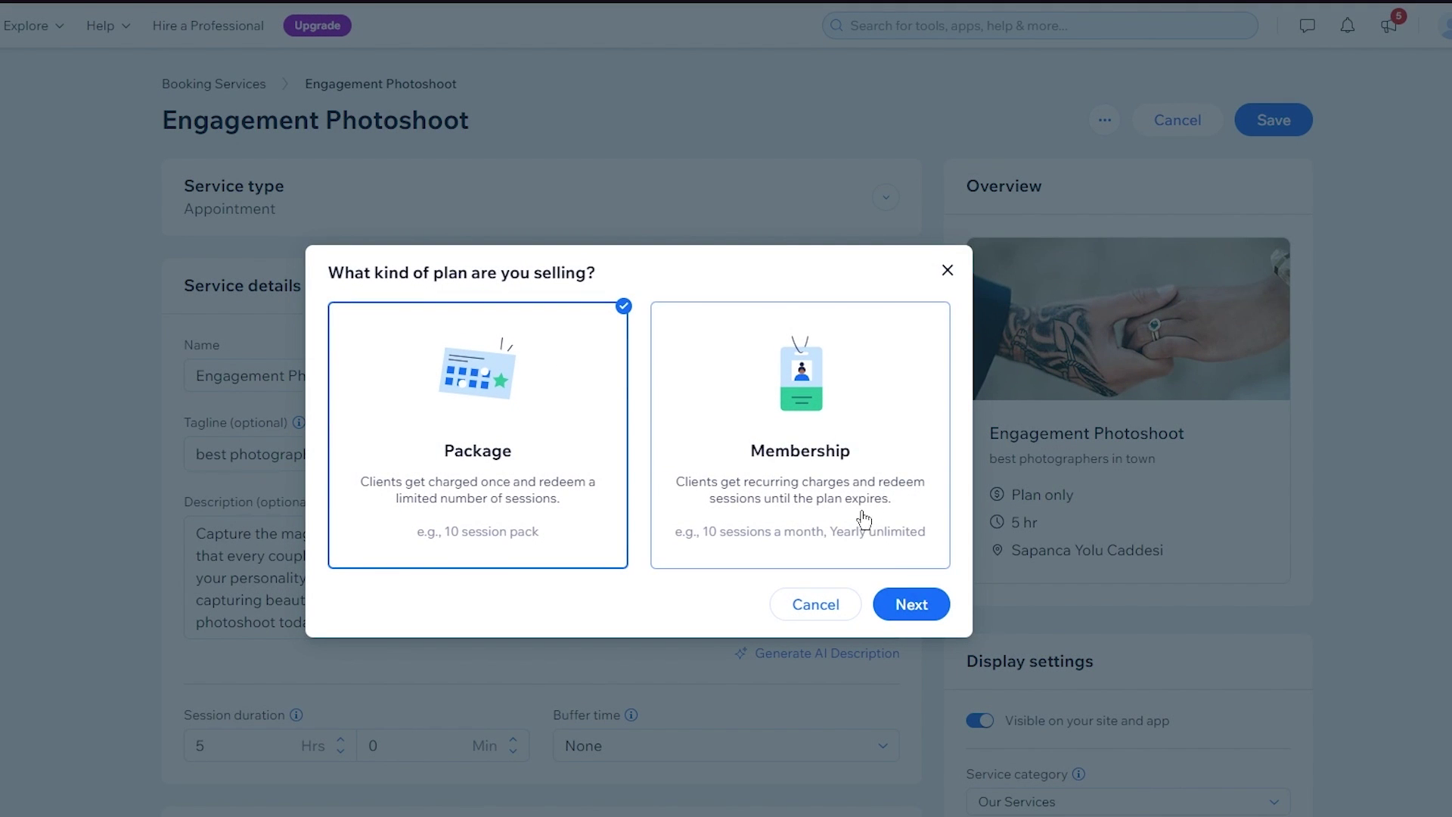
left_click(900, 602)
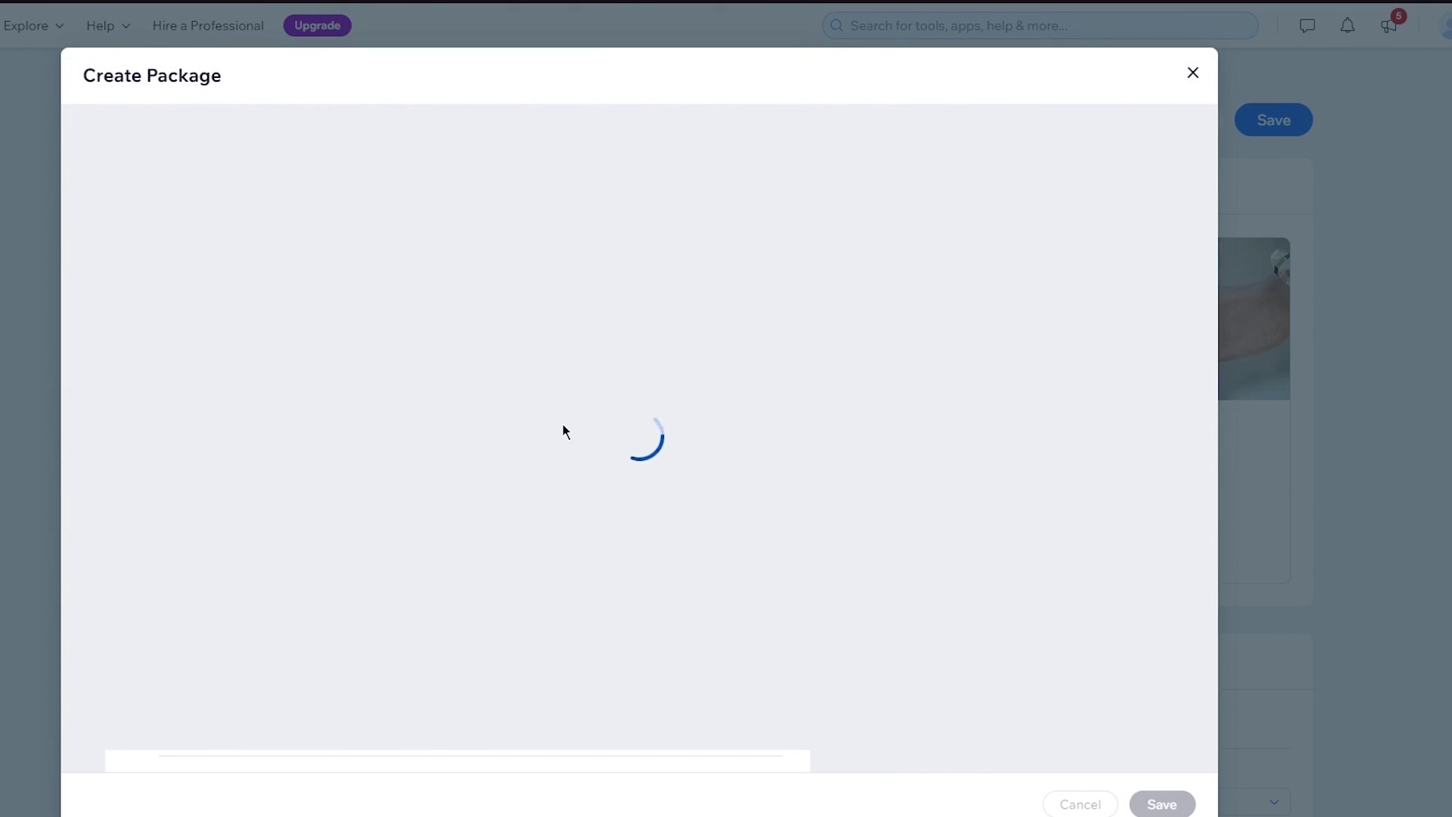
left_click(1192, 74)
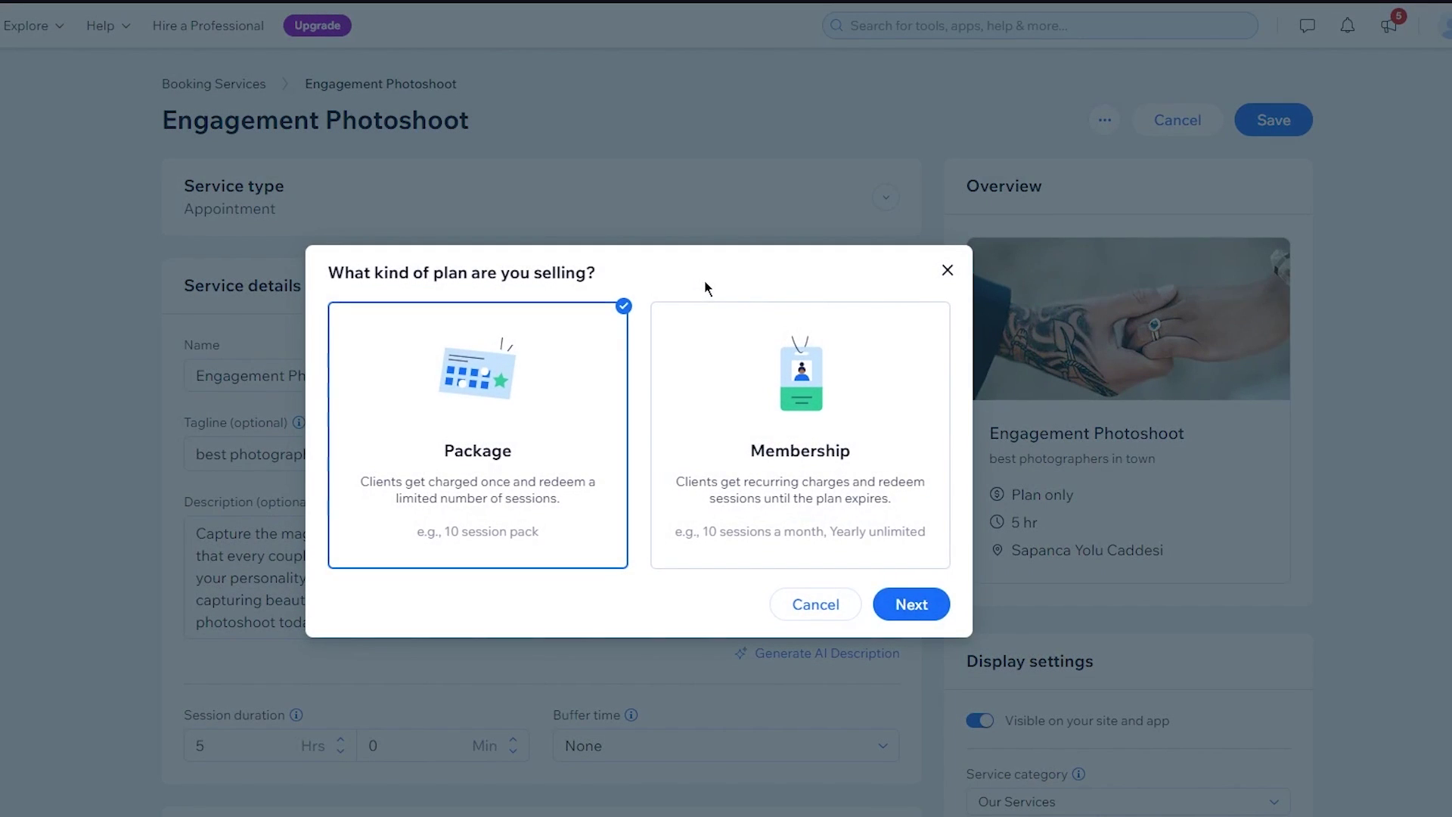
left_click(947, 272)
scroll(569, 443, "down", 8)
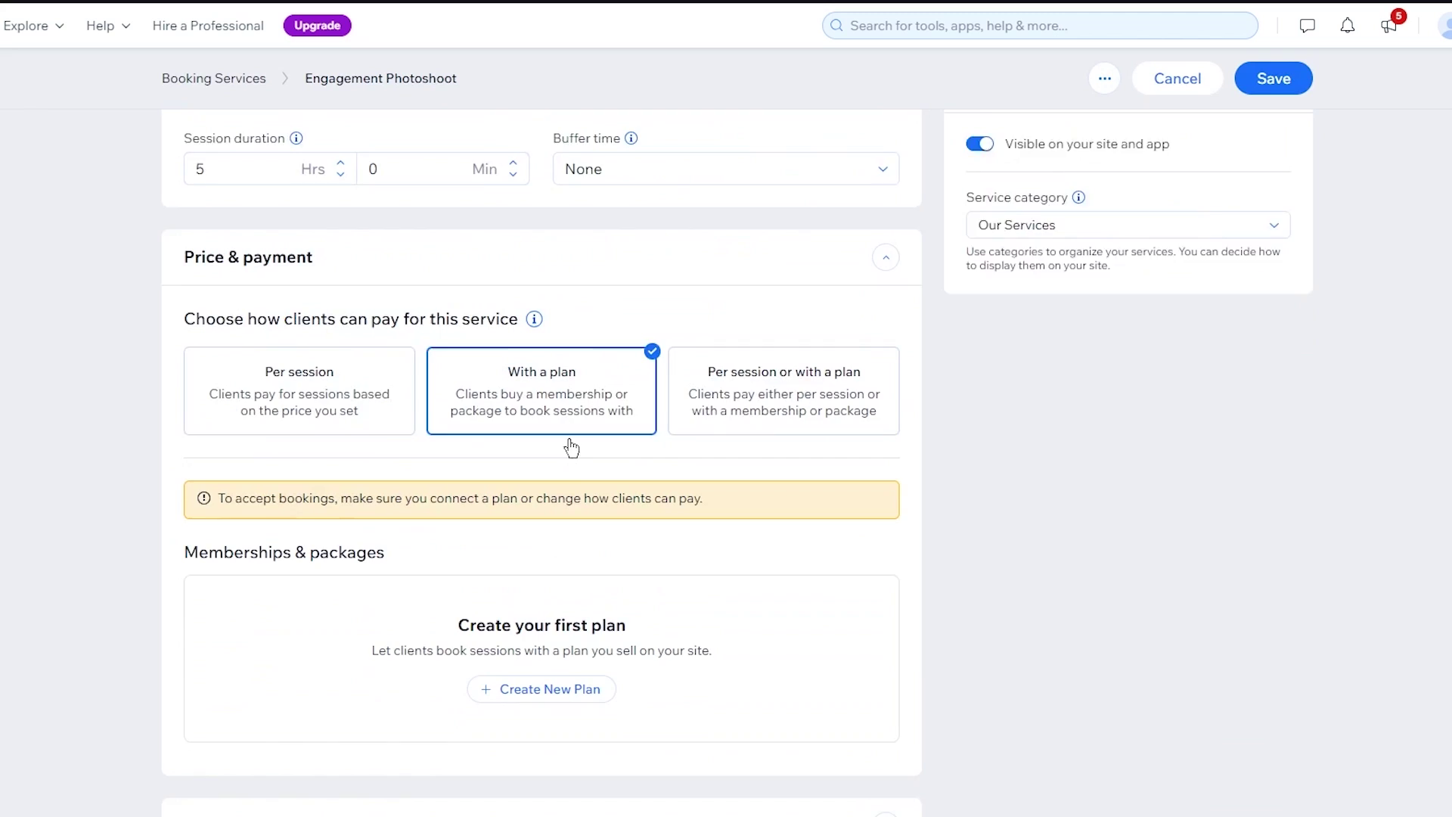
Charge ₨9988 per session, payable in full either online or in person.
left_click(311, 334)
scroll(530, 453, "down", 2)
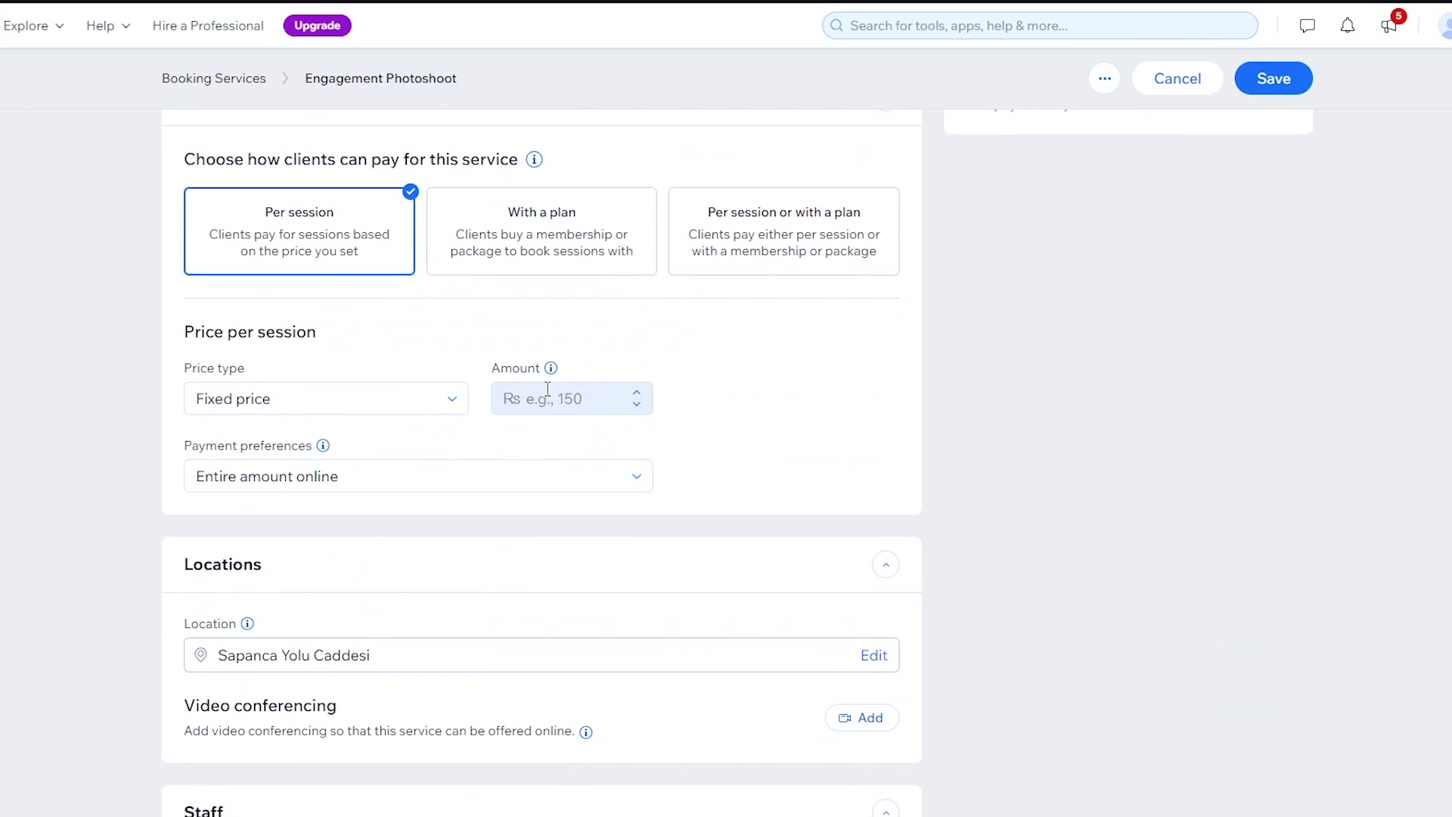
left_click(548, 389)
left_click(615, 447)
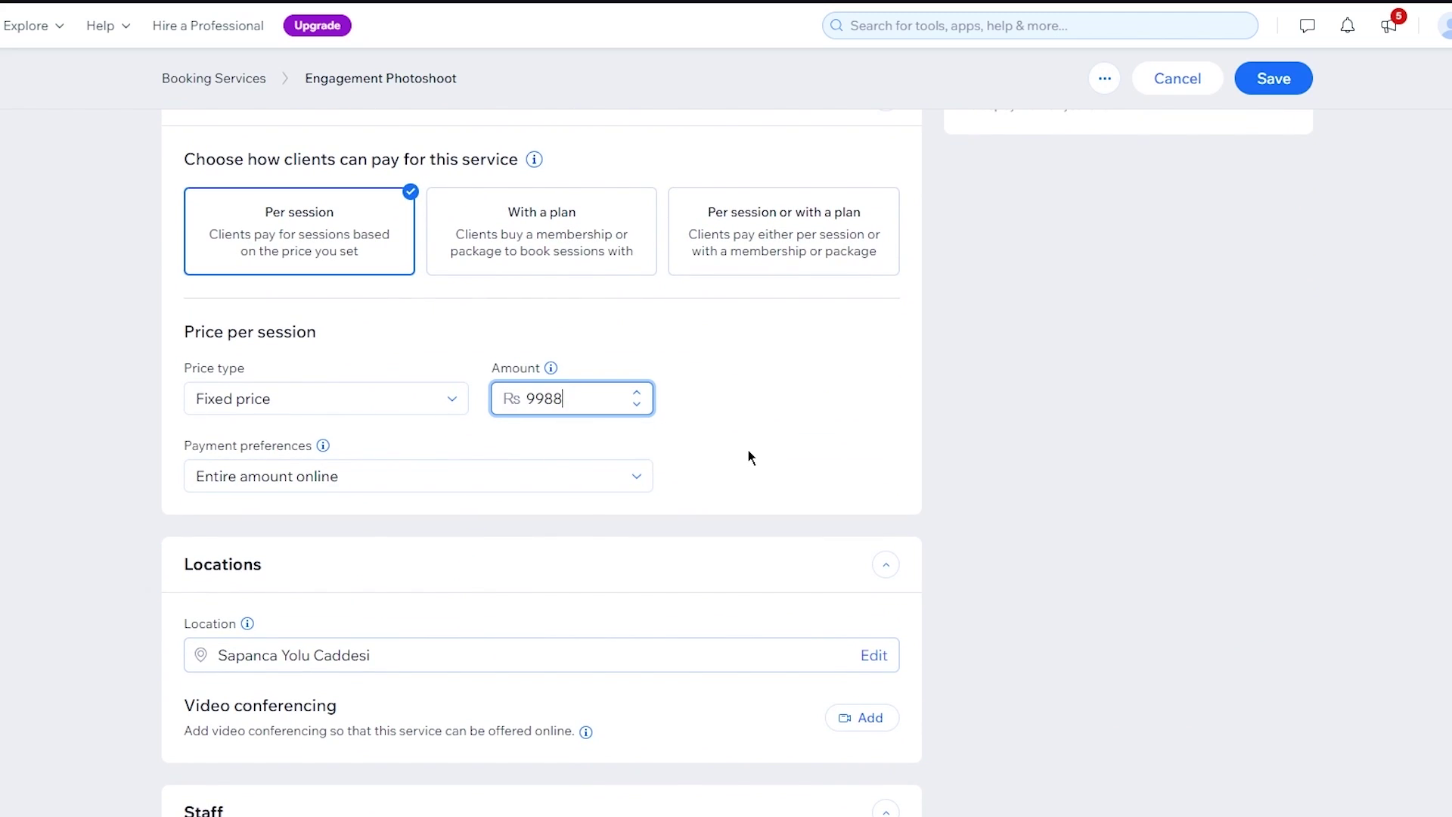
scroll(747, 450, "down", 2)
left_click(549, 346)
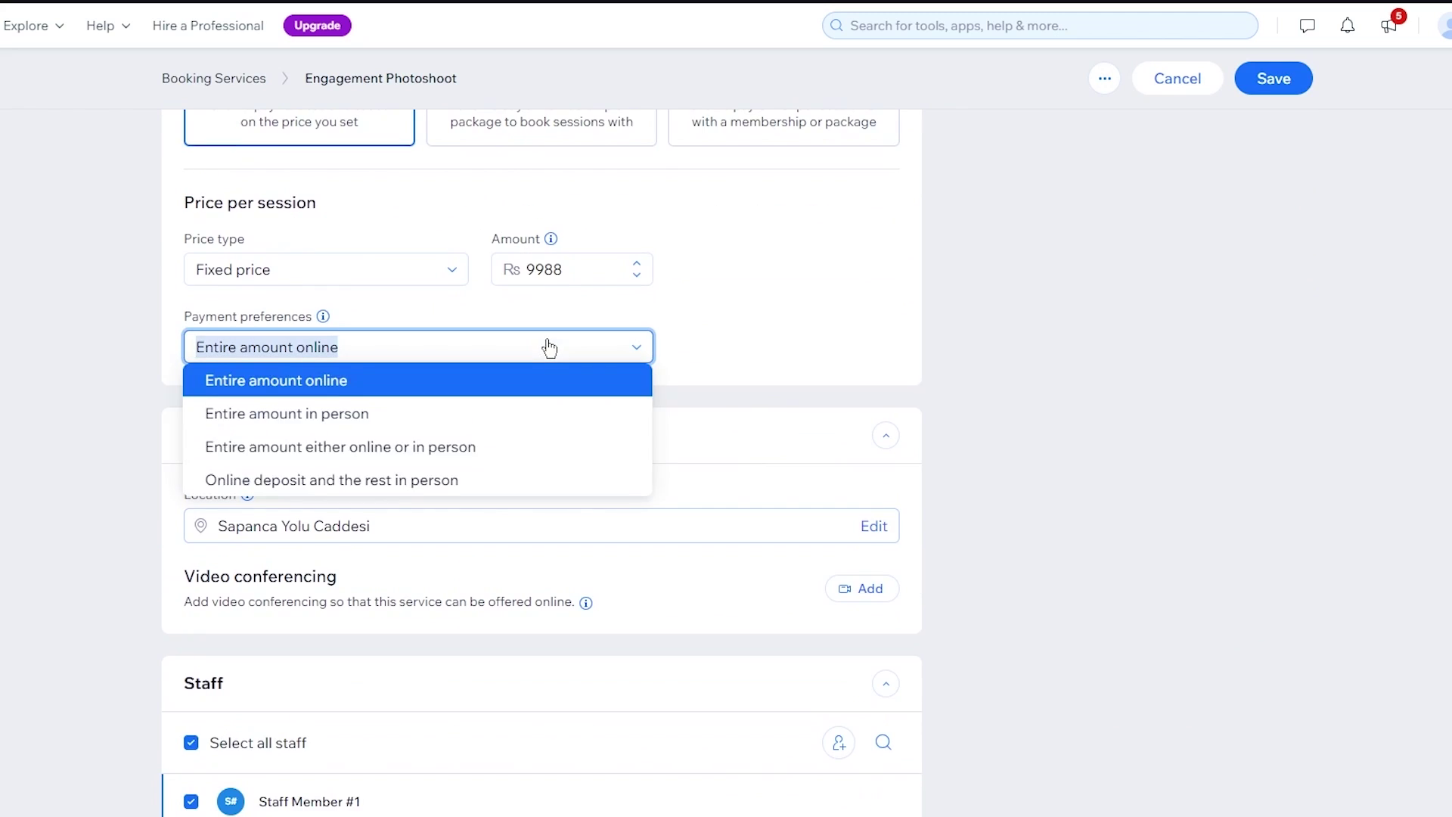
left_click(437, 447)
scroll(723, 388, "down", 1)
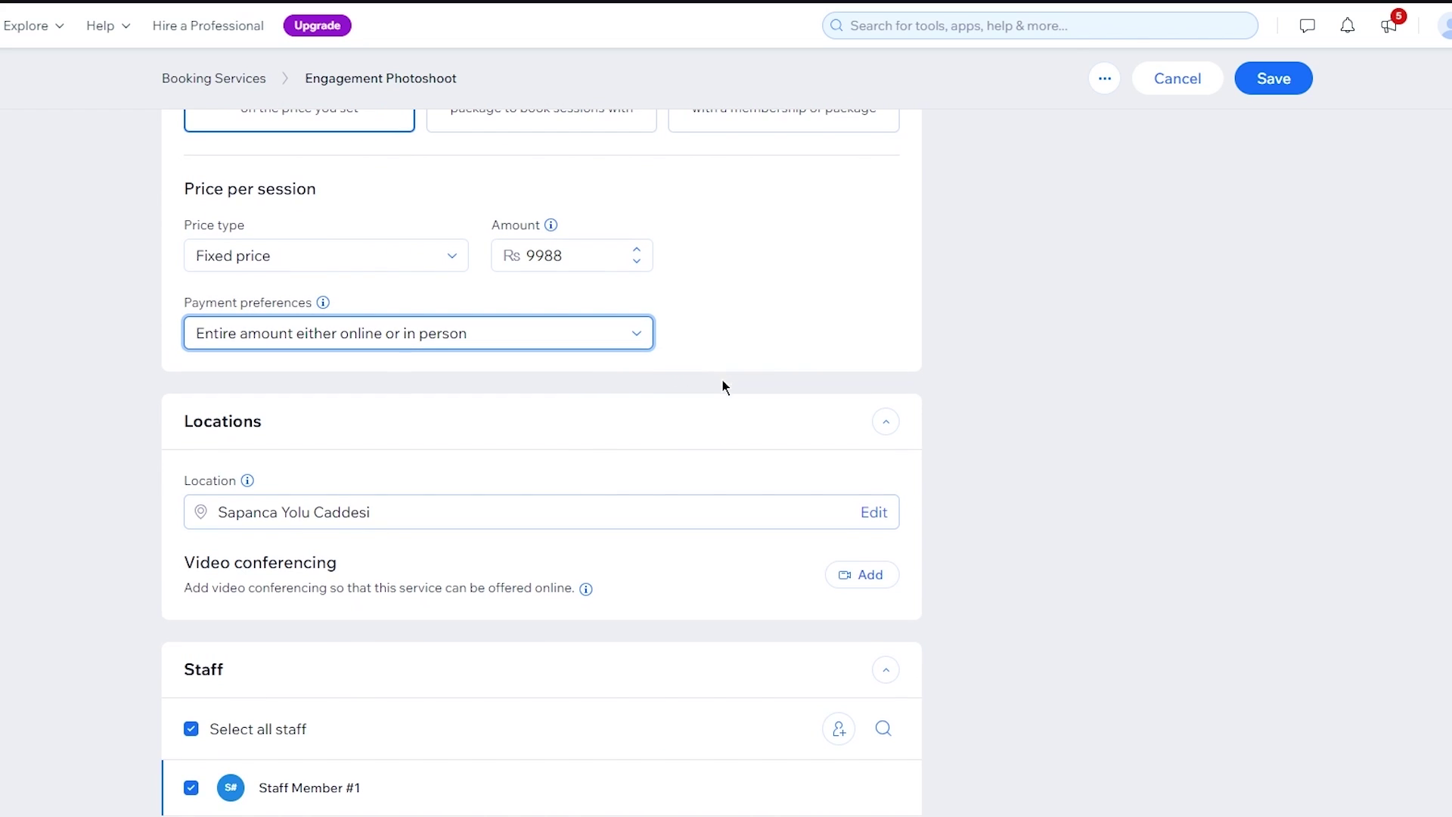
left_click(630, 331)
left_click(752, 369)
Expand the Images settings and save the Engagement Photoshoot service.
scroll(752, 366, "down", 4)
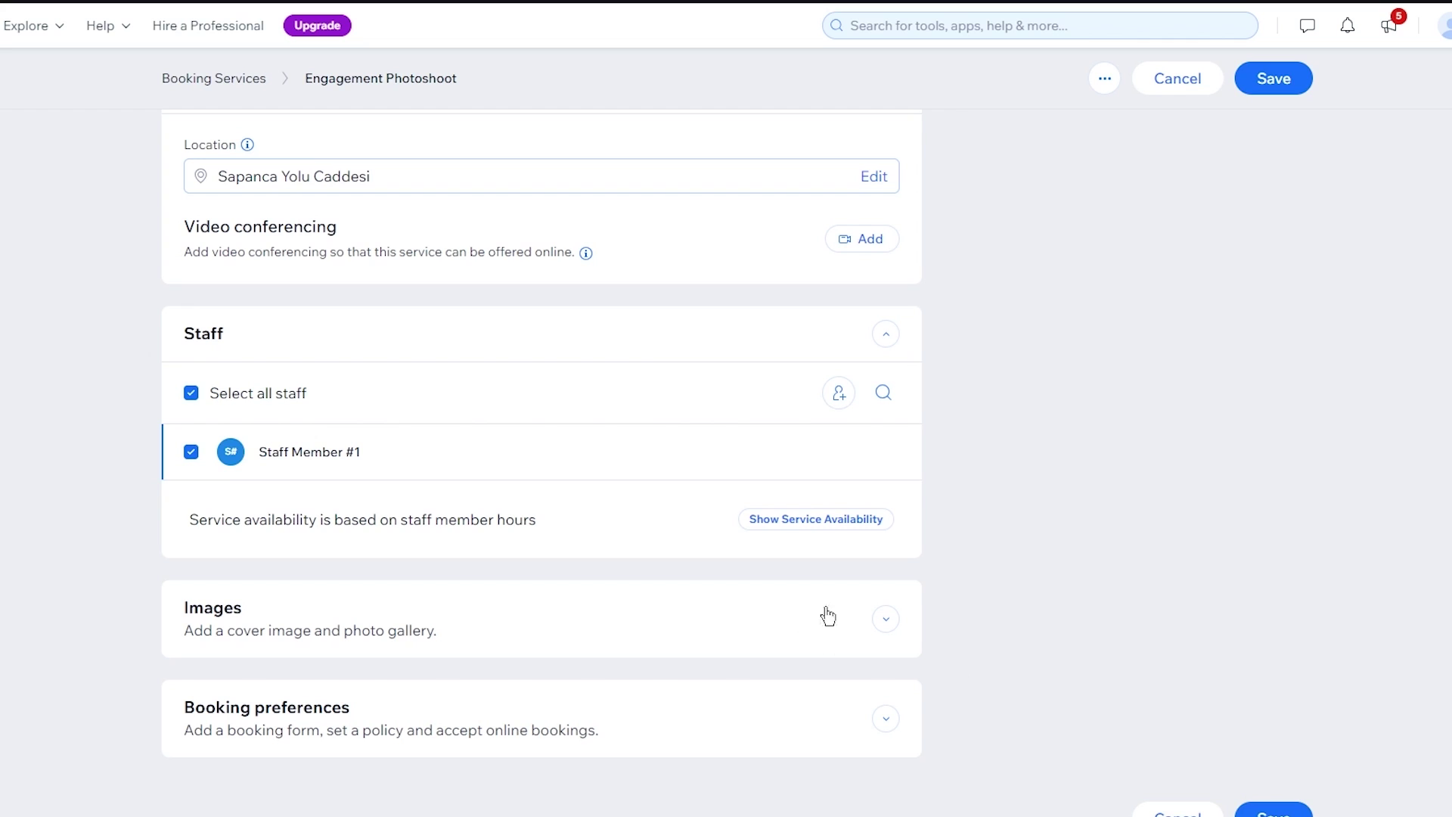
scroll(593, 269, "up", 3)
scroll(593, 269, "down", 3)
left_click(465, 616)
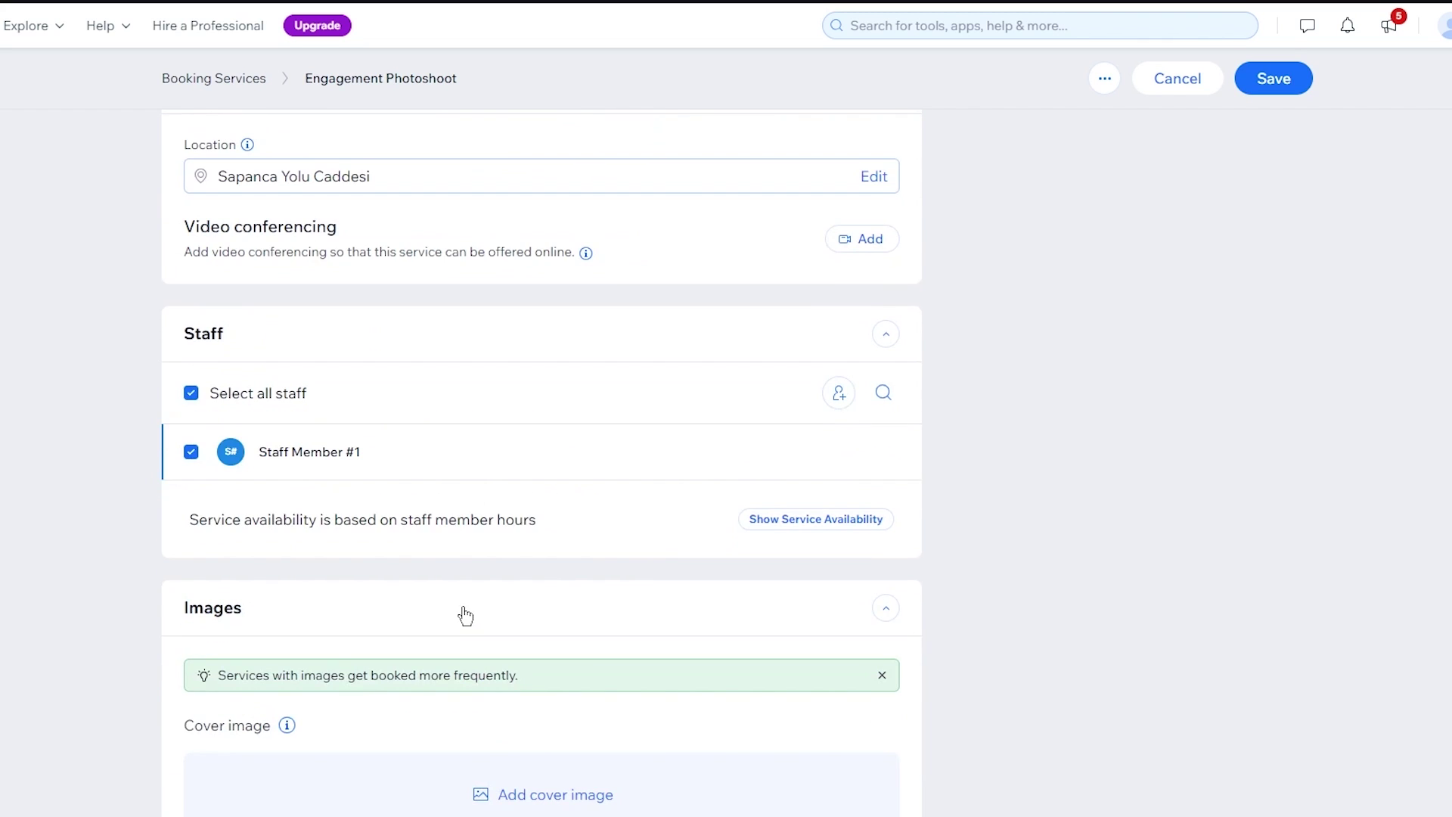
scroll(593, 635, "down", 5)
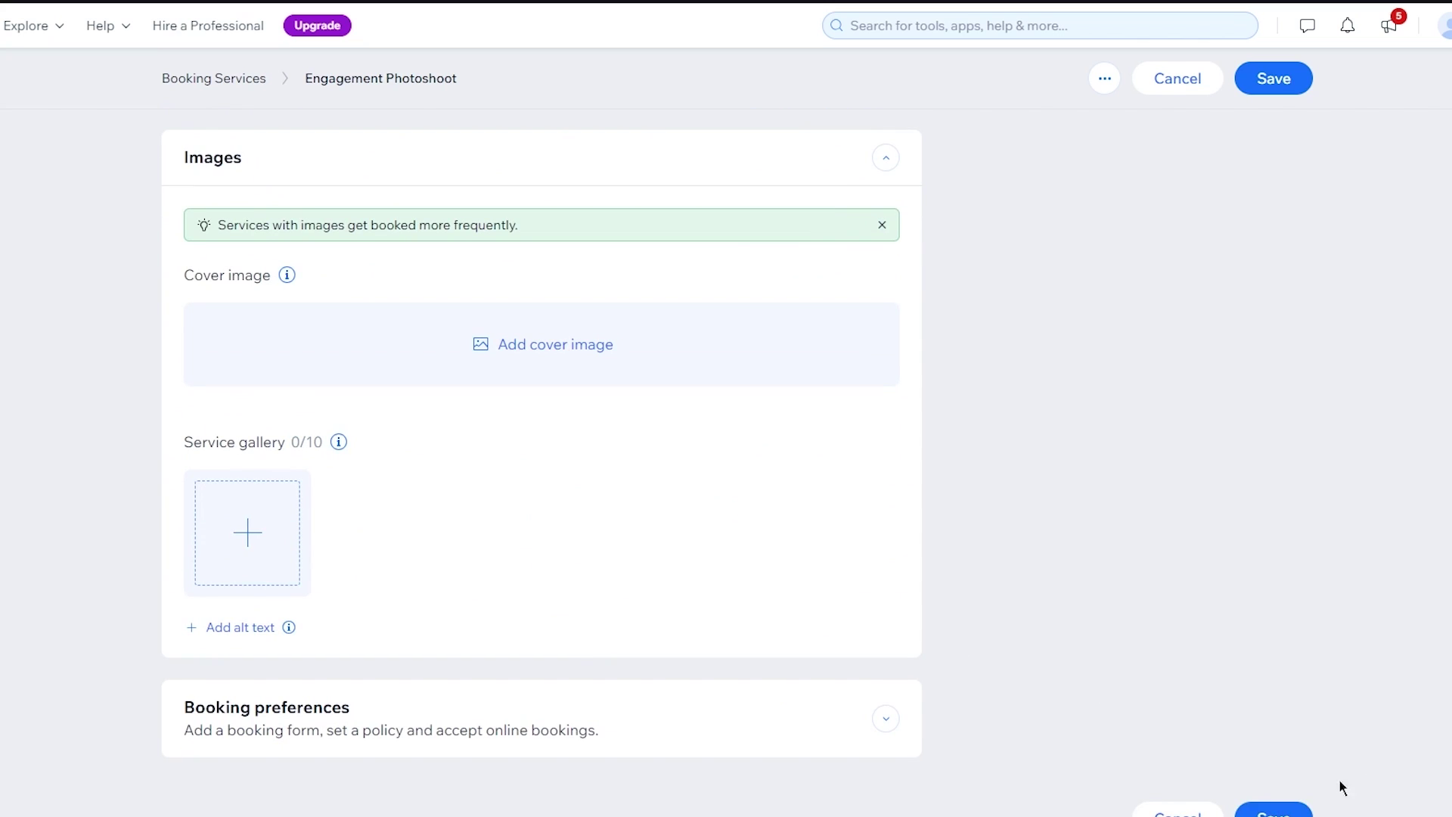
left_click(1274, 812)
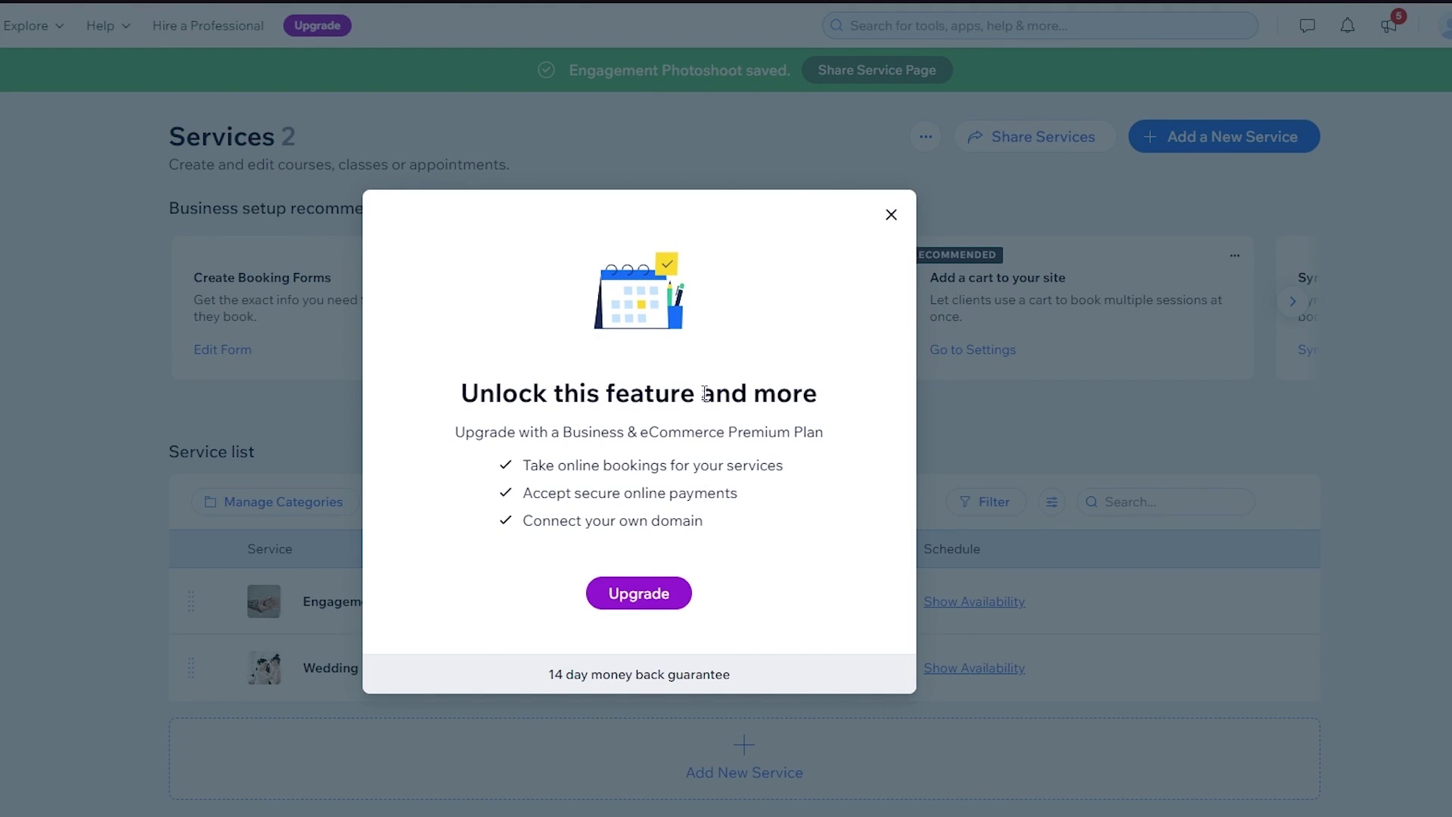
Close the upgrade offer and go back to the dashboard Home page.
left_click(891, 211)
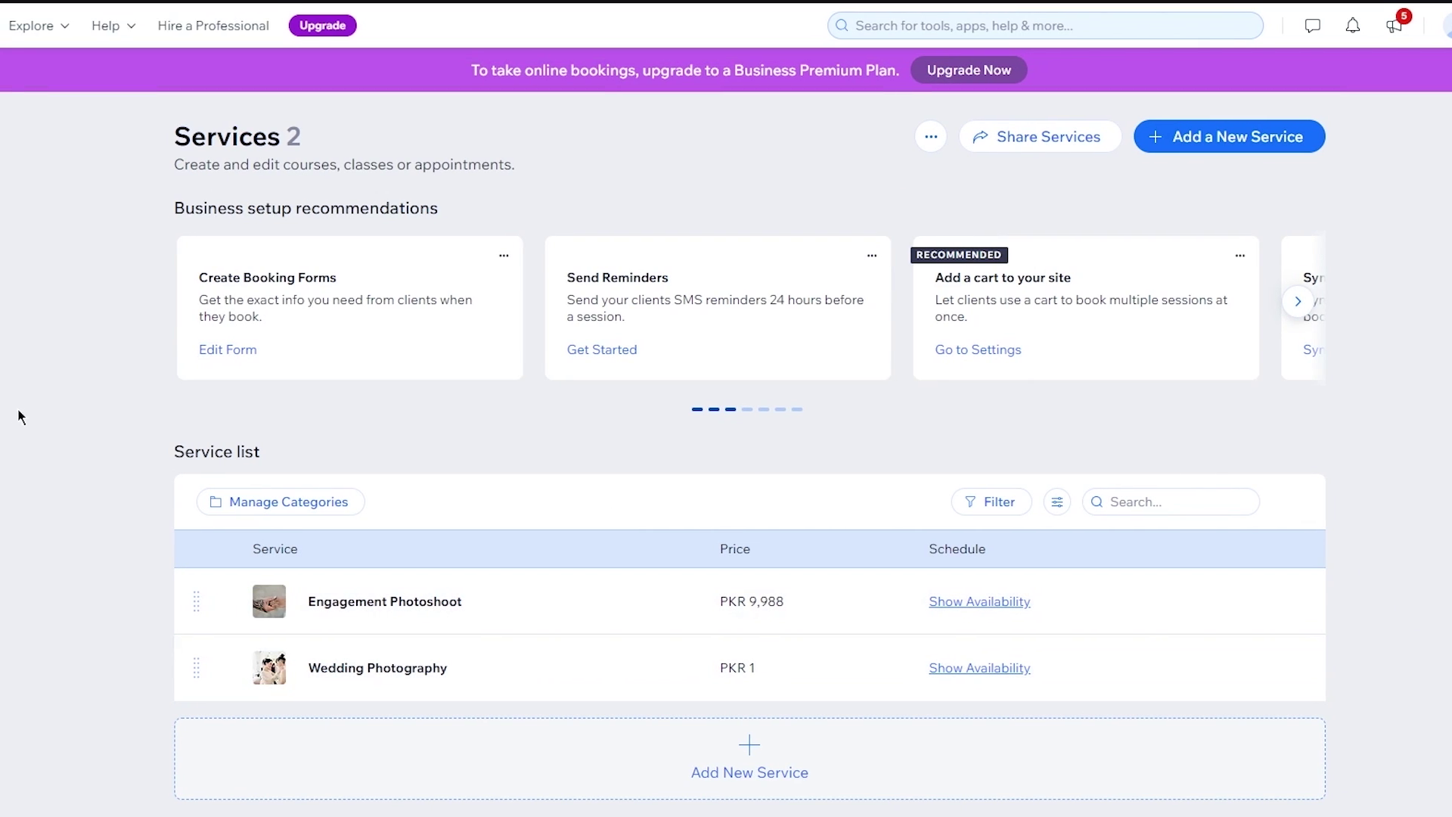
left_click(83, 209)
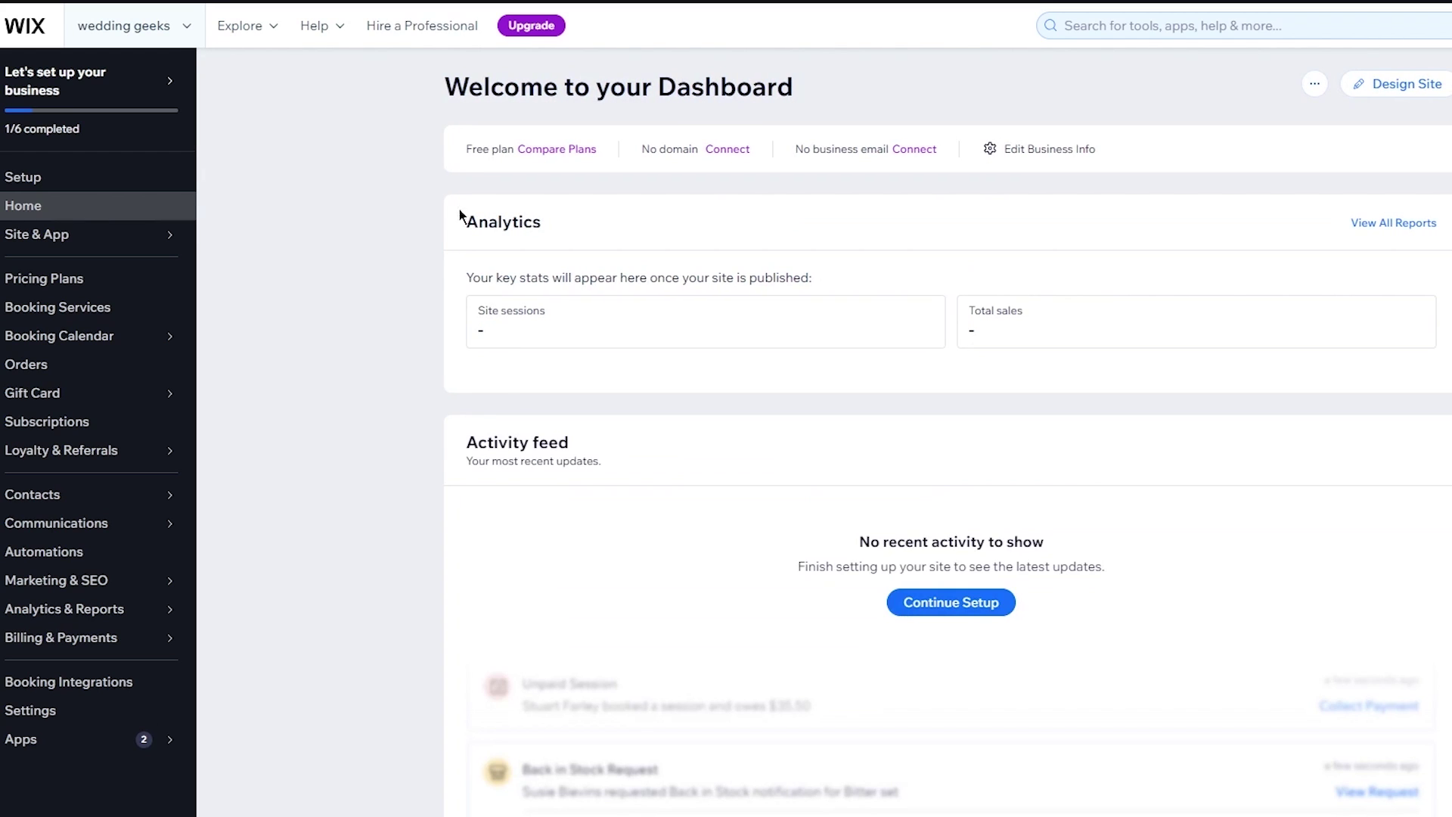
Under Design Site, pick a template and open the first Wedding Photographer template for editing.
left_click(1385, 92)
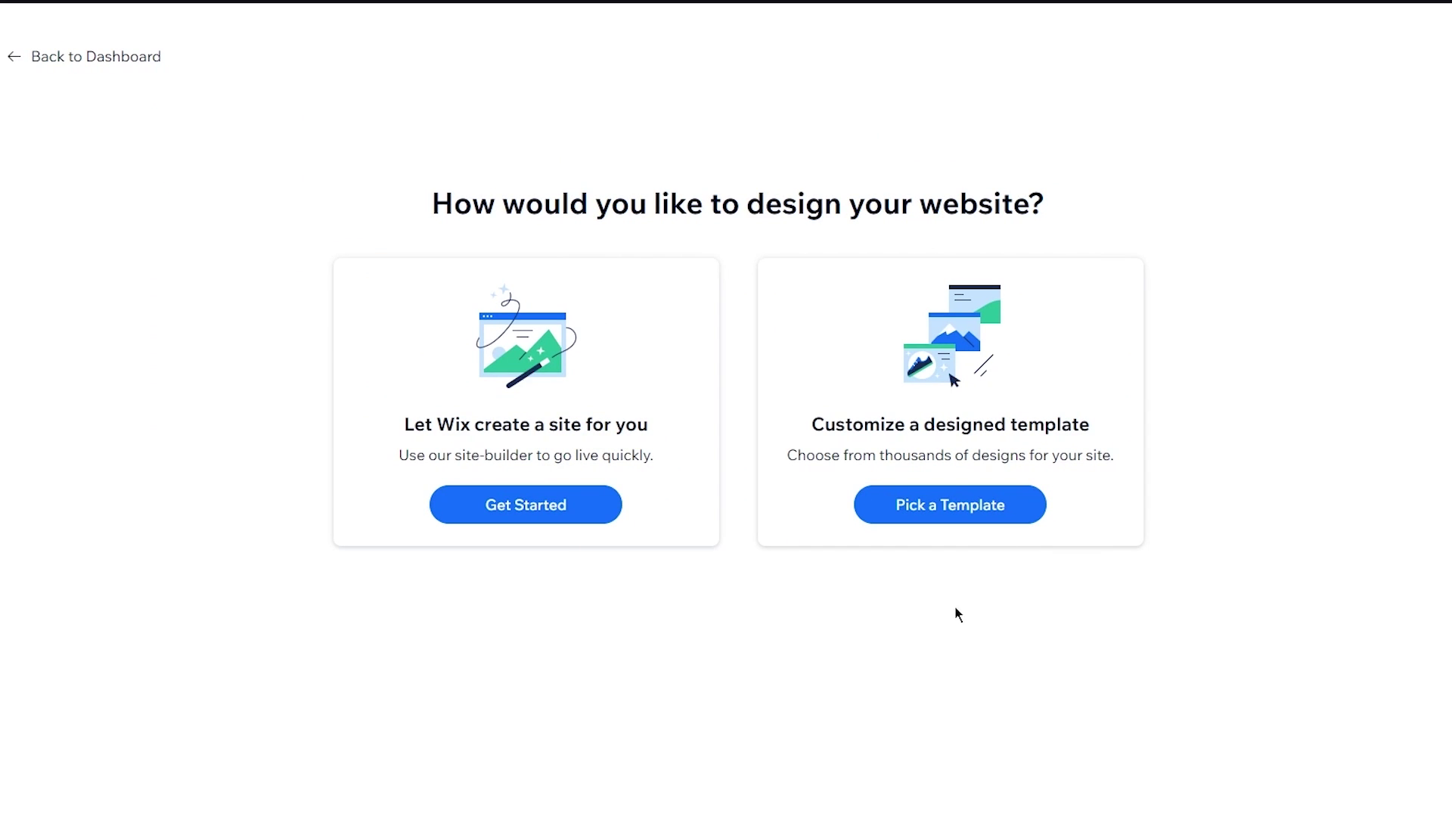
left_click(962, 500)
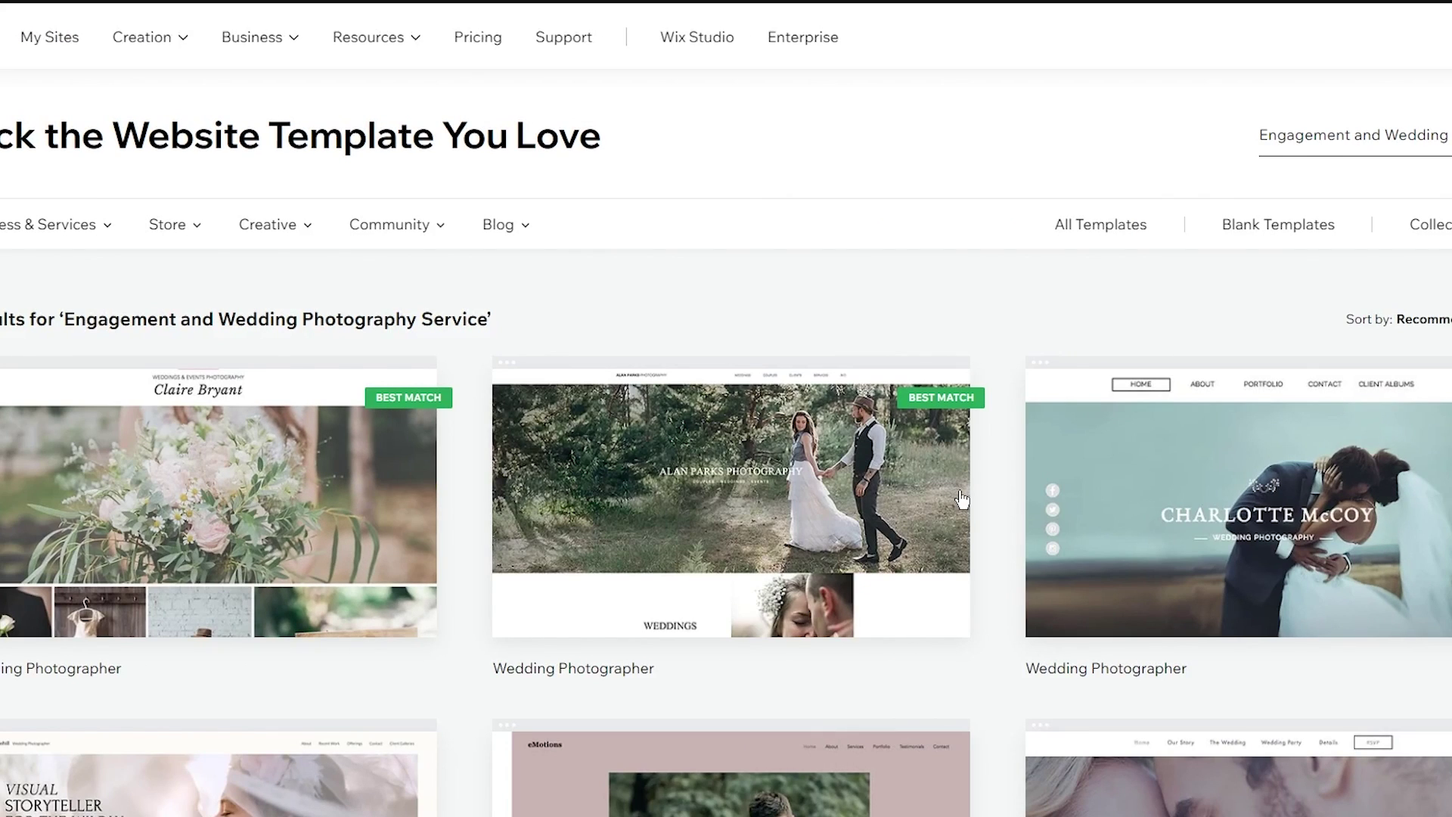
mouse_move(517, 575)
scroll(835, 301, "down", 5)
scroll(835, 298, "up", 3)
mouse_move(301, 265)
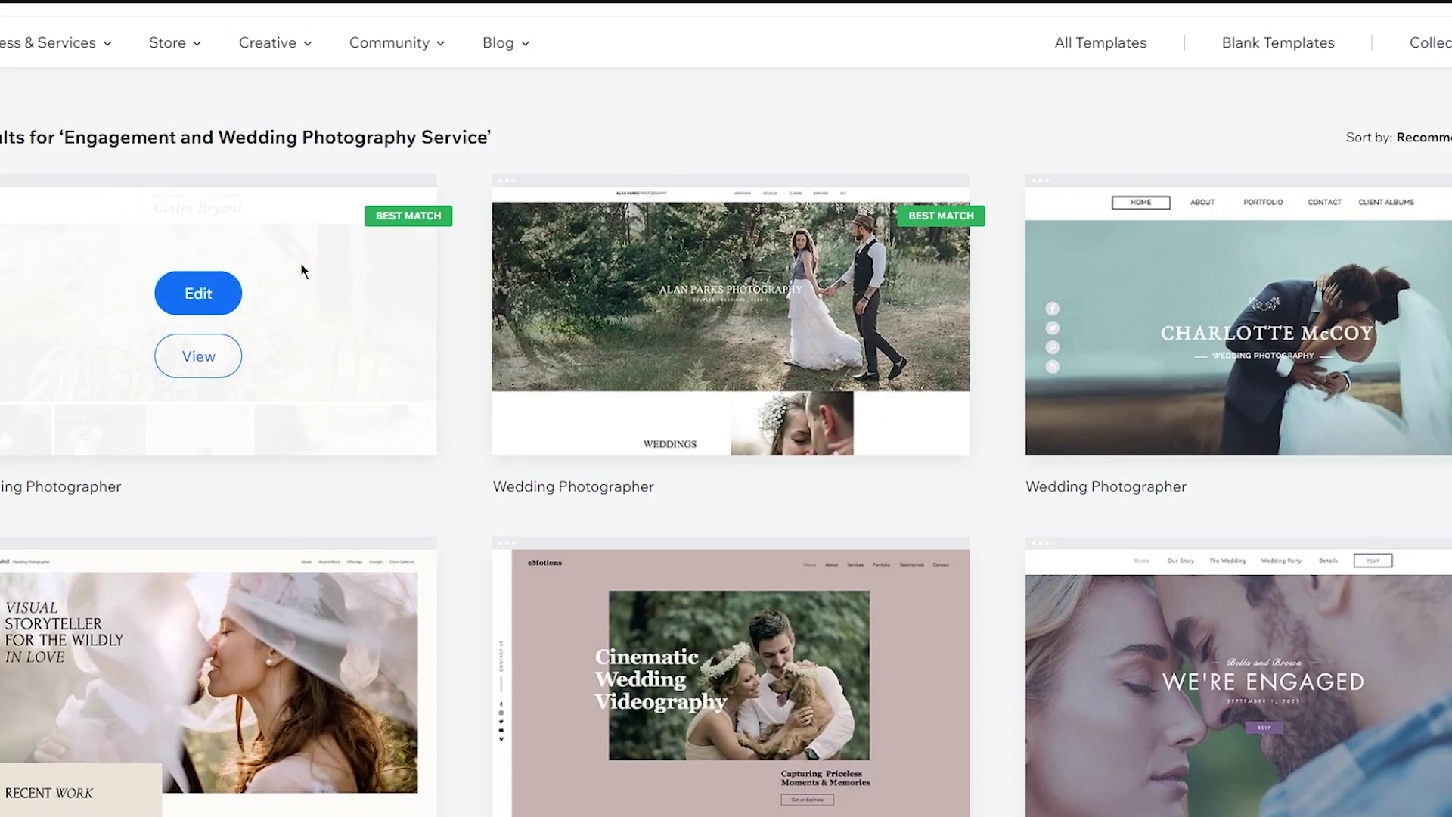
left_click(180, 301)
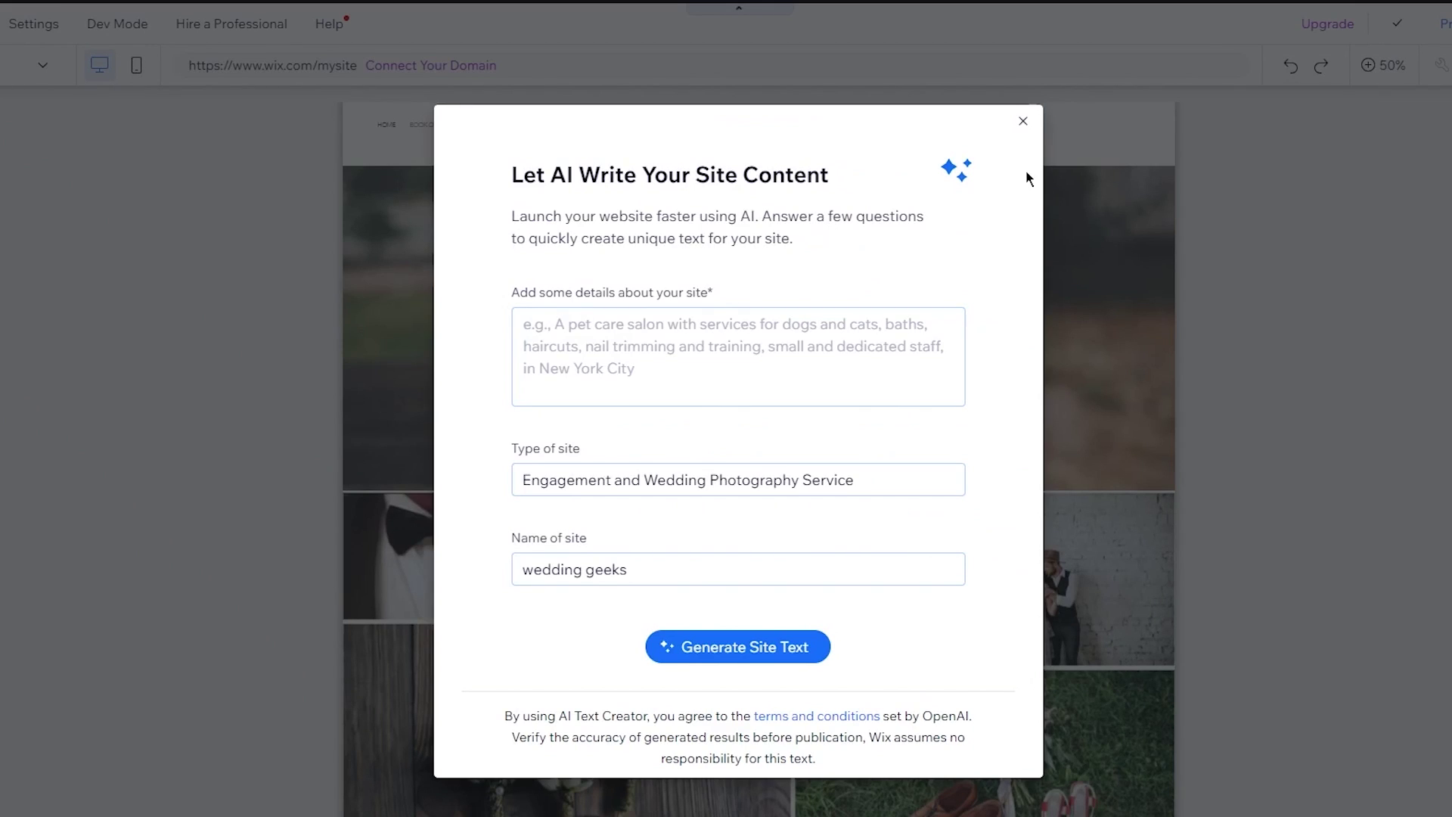
Close the 'Let AI Write Your Site Content' dialog and the Editor's onboarding card.
left_click(1023, 123)
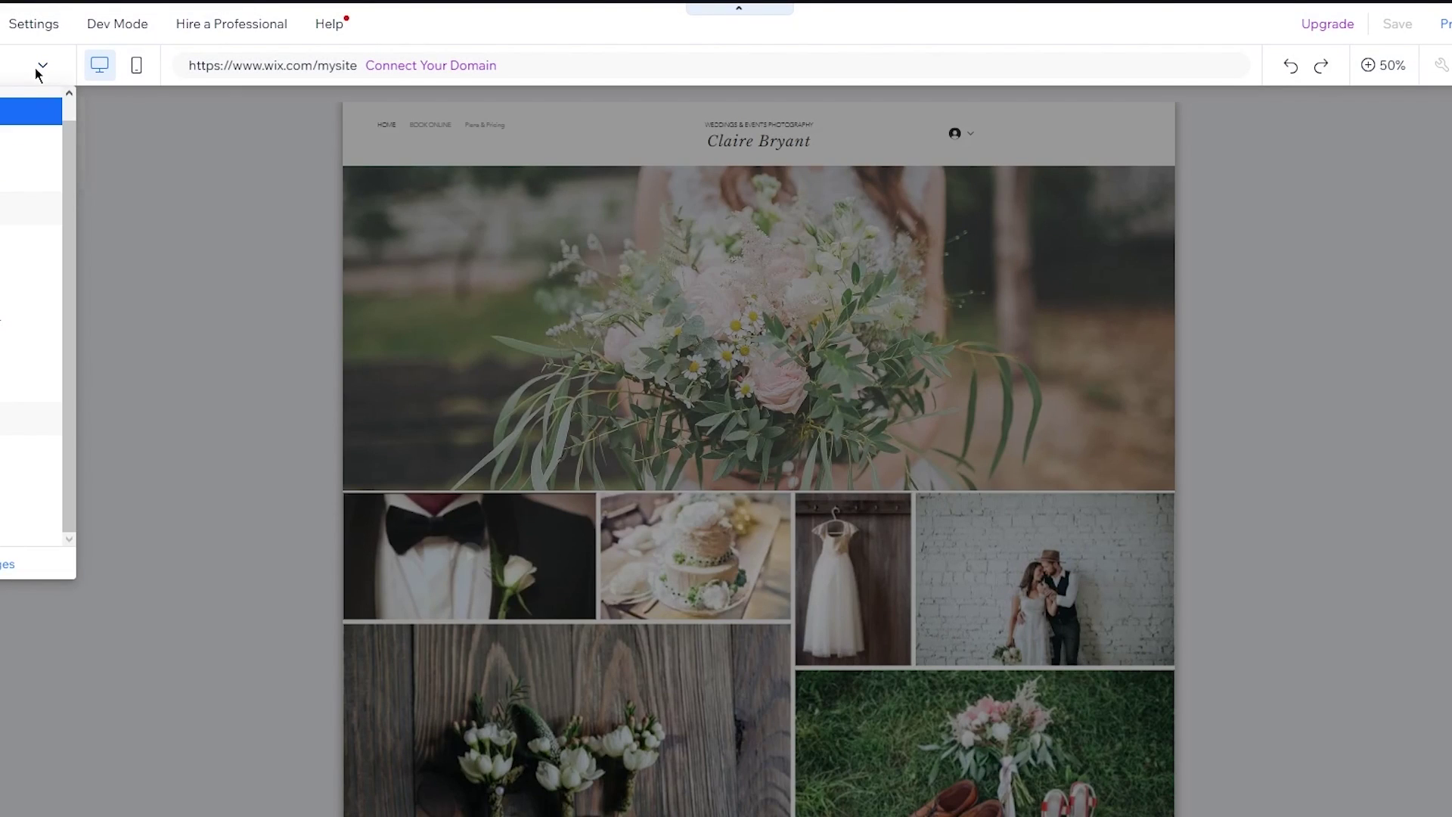
left_click(2, 143)
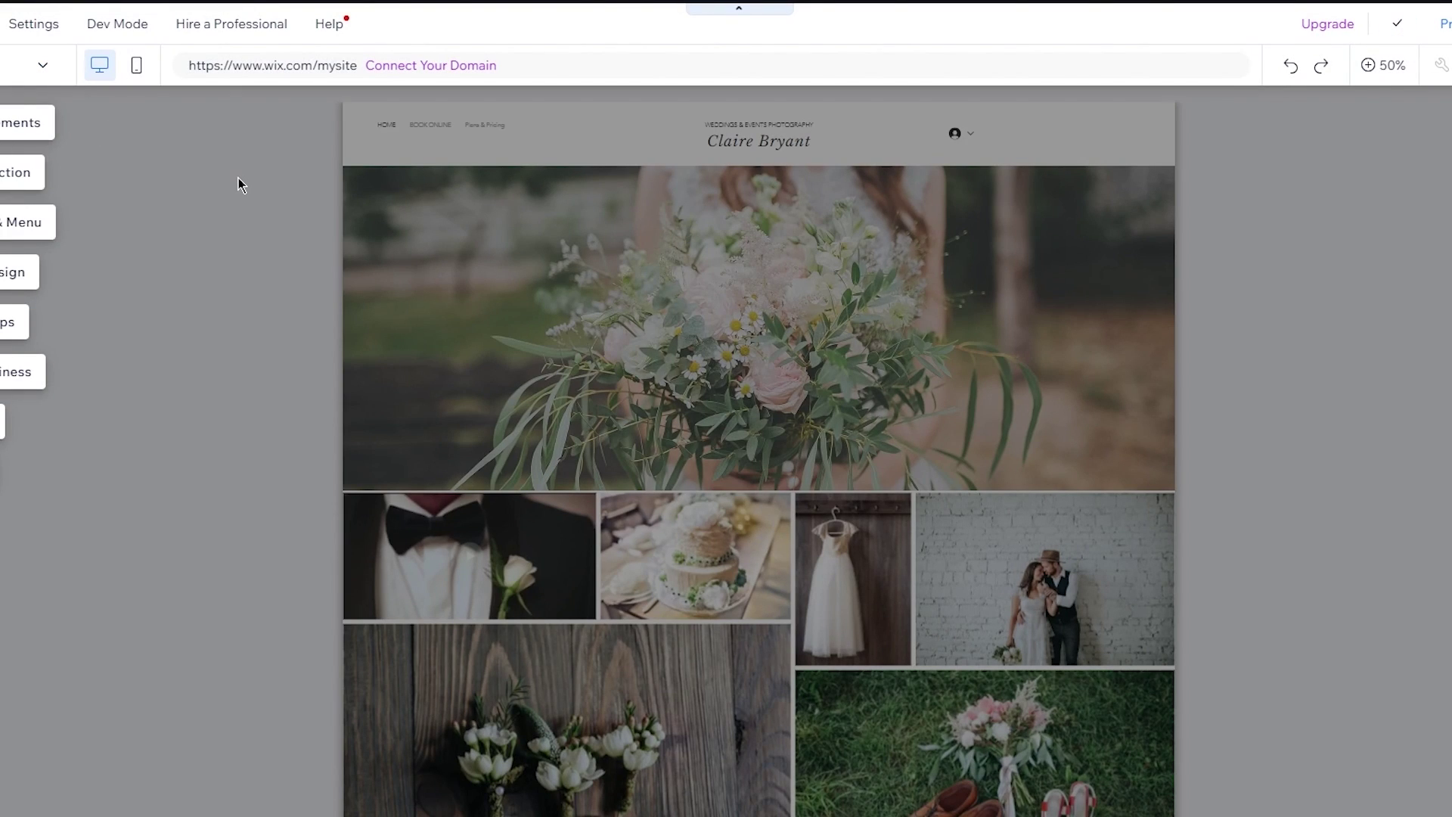